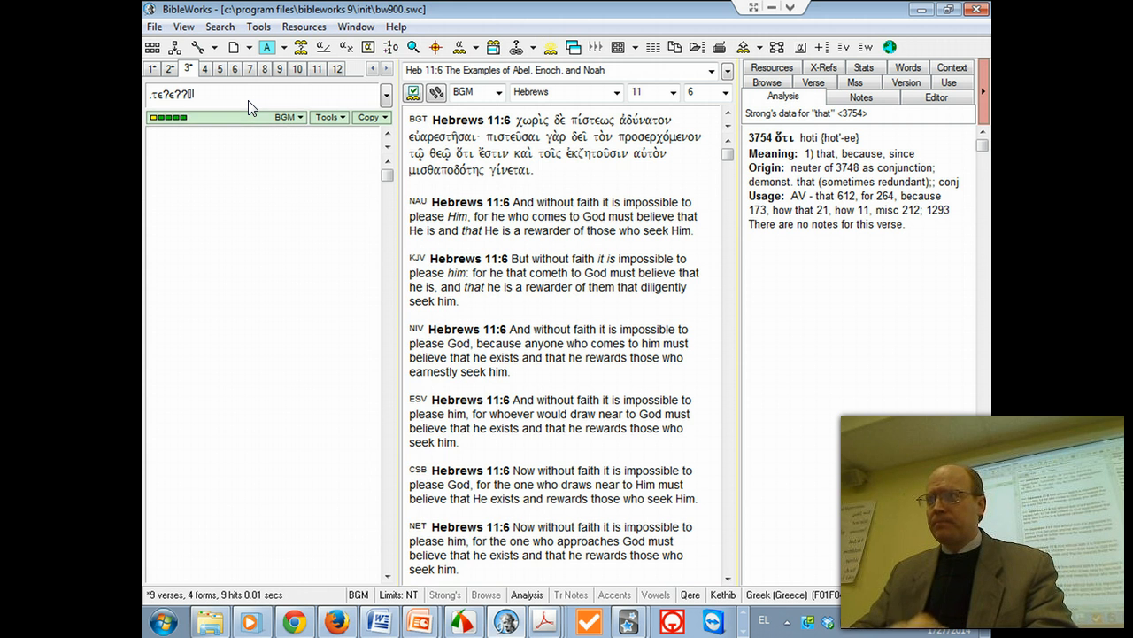
{"action": "key", "text": "super"}
{"action": "type", "text": ".te"}
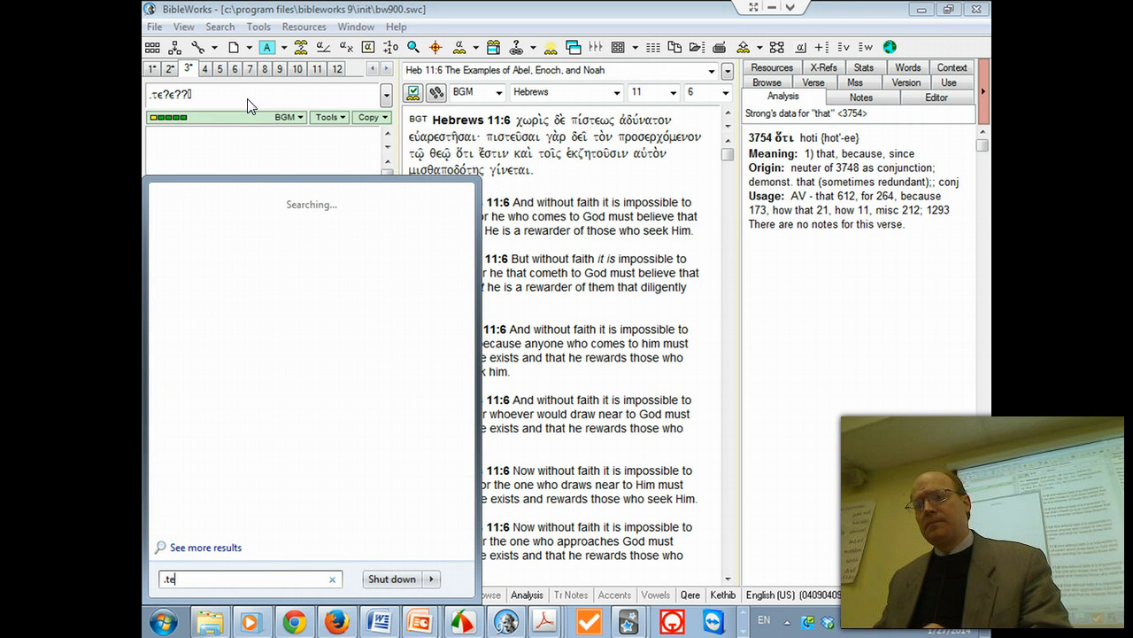
{"action": "key", "text": "Escape"}
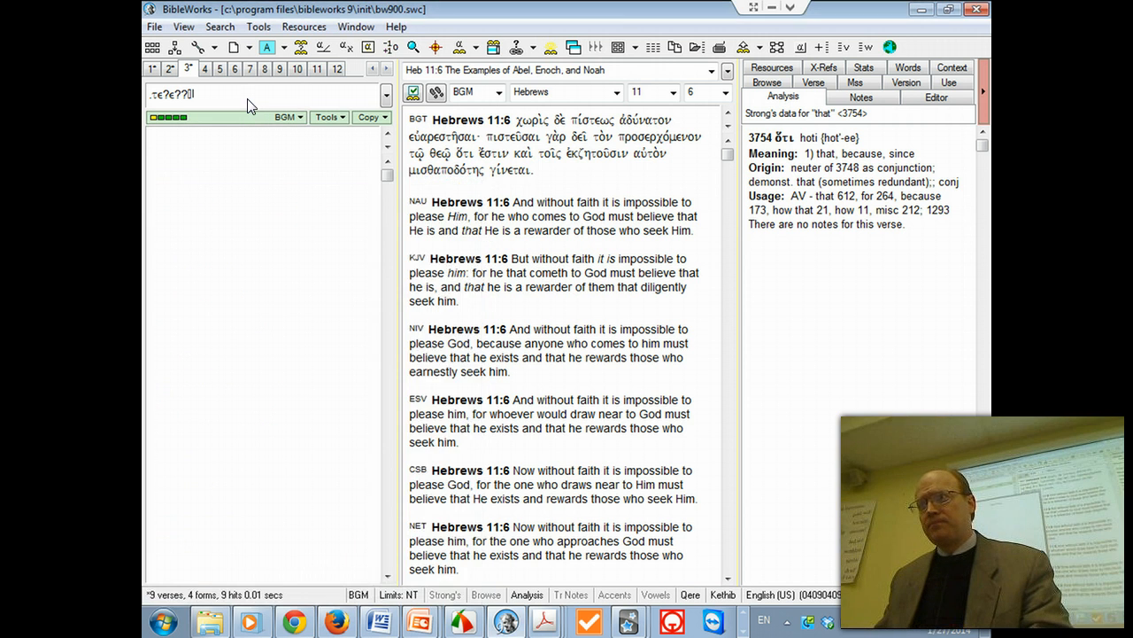
Search for all forms of the lemma .τελειος, and run the same lemma search from τέλειοι in Matthew 5:48.
{"action": "key", "text": "Escape"}
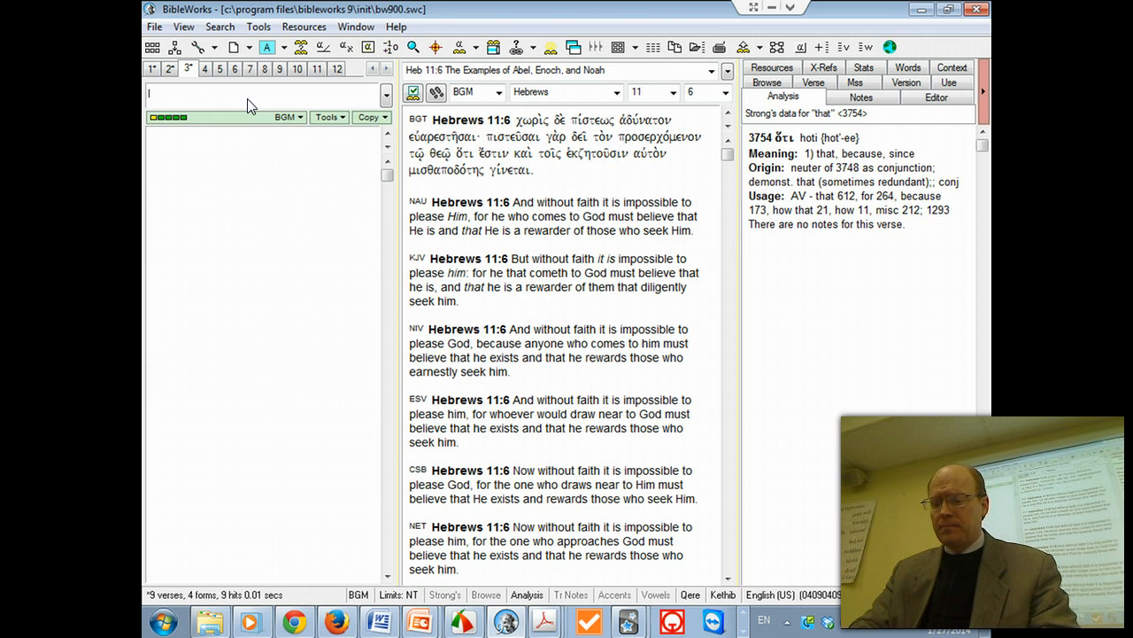
{"action": "type", "text": ".teleios"}
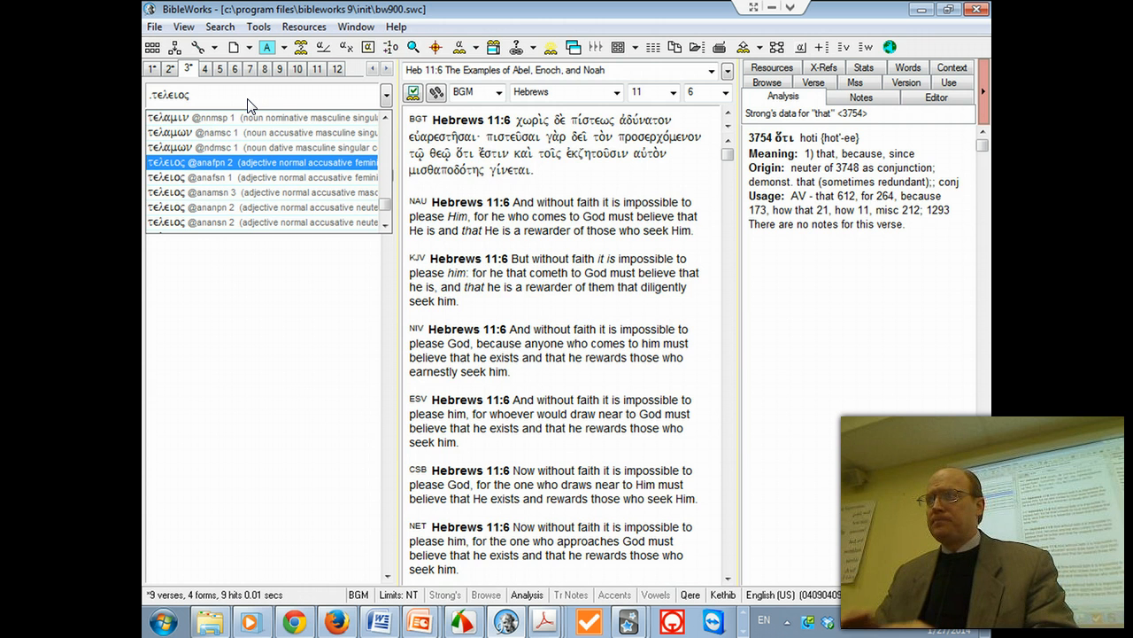
{"action": "key", "text": "Return"}
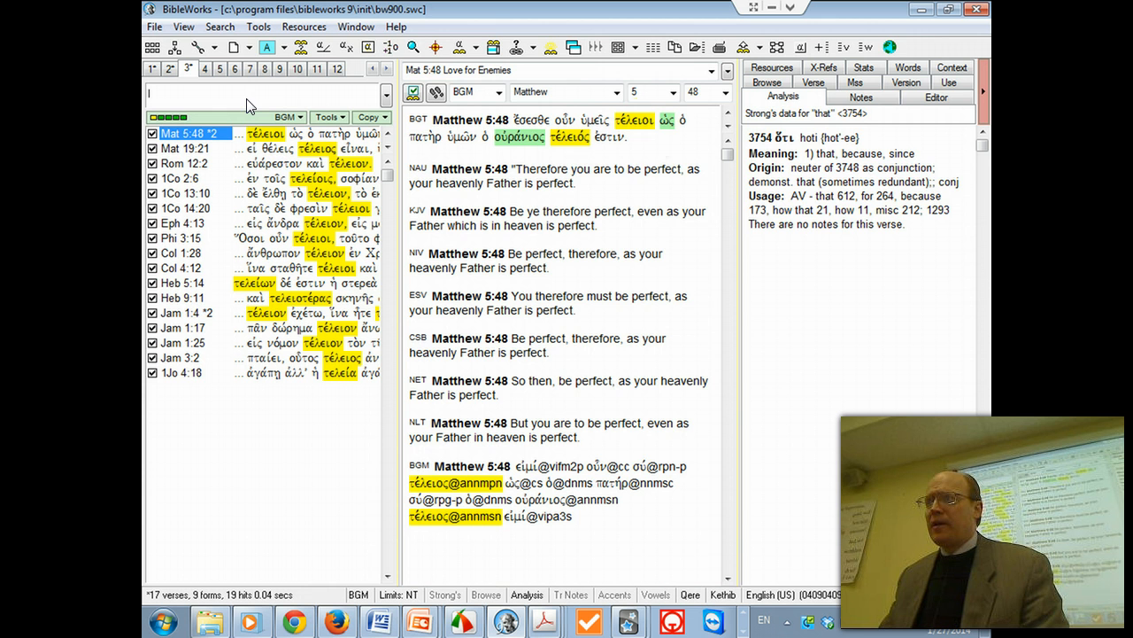
{"action": "right_click", "coordinate": [630, 118]}
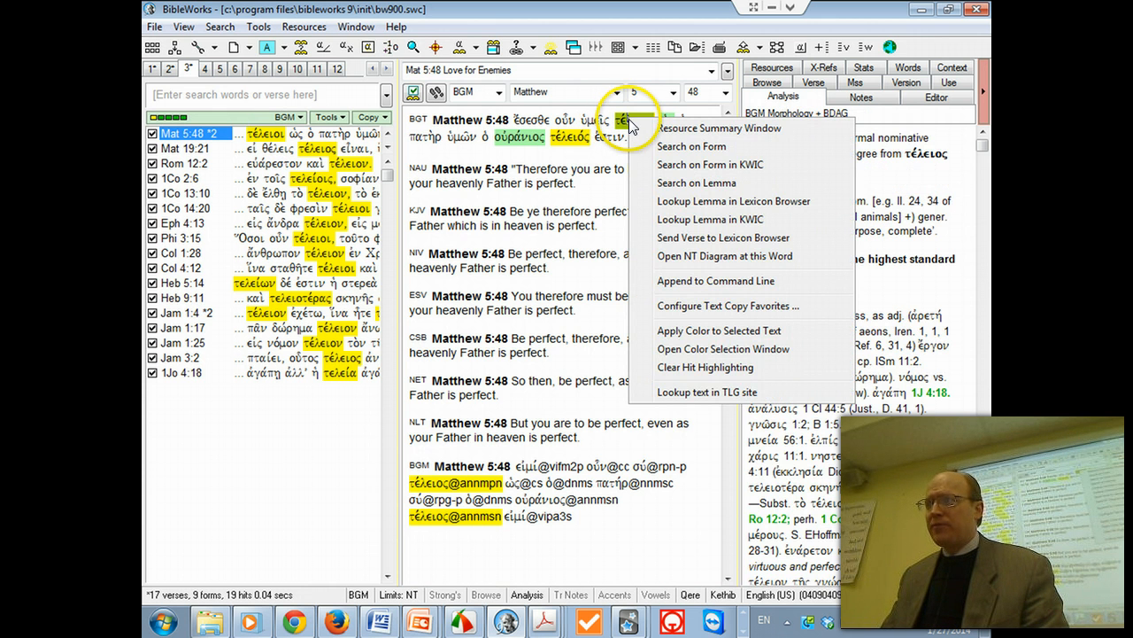
{"action": "left_click", "coordinate": [663, 183]}
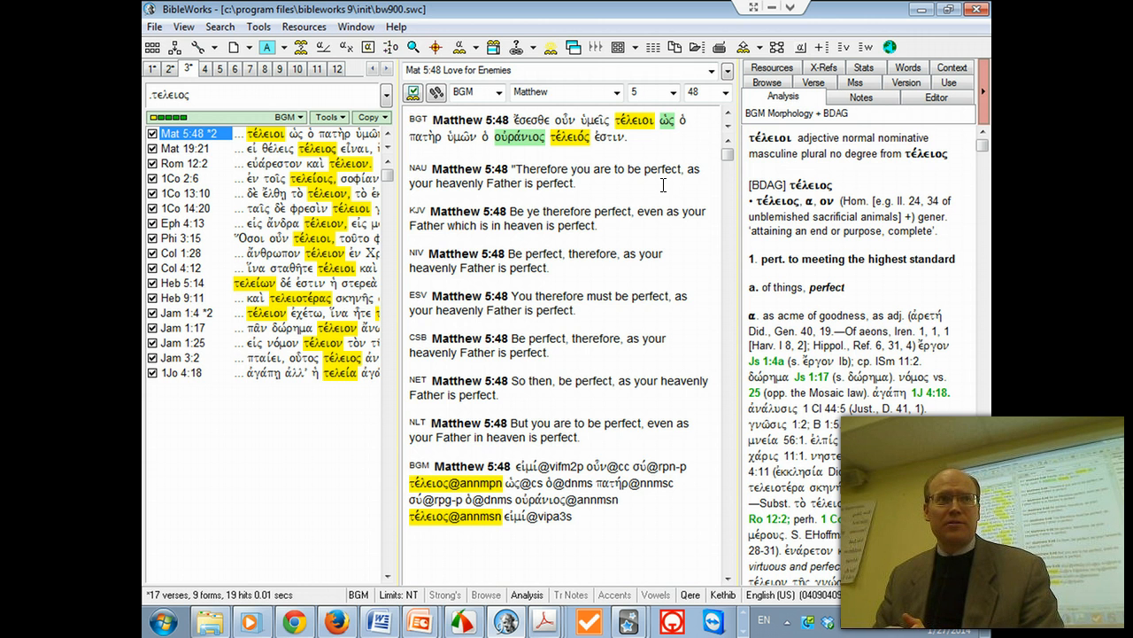
Open the unnamed editor document and delete all of its existing notes.
{"action": "left_click", "coordinate": [985, 145]}
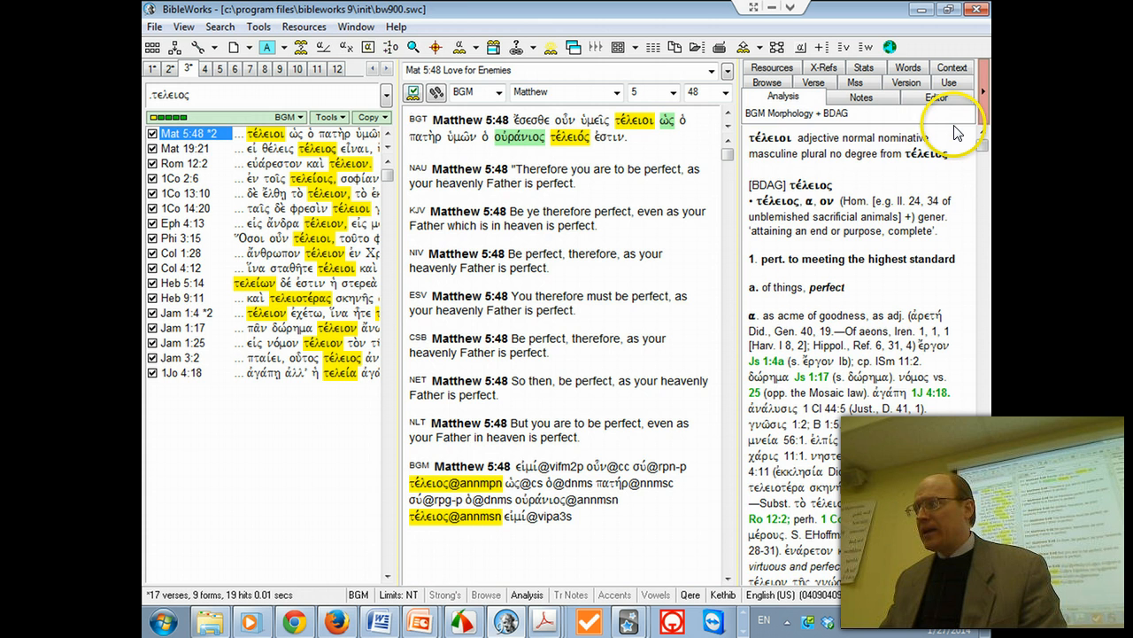
{"action": "left_click", "coordinate": [938, 97]}
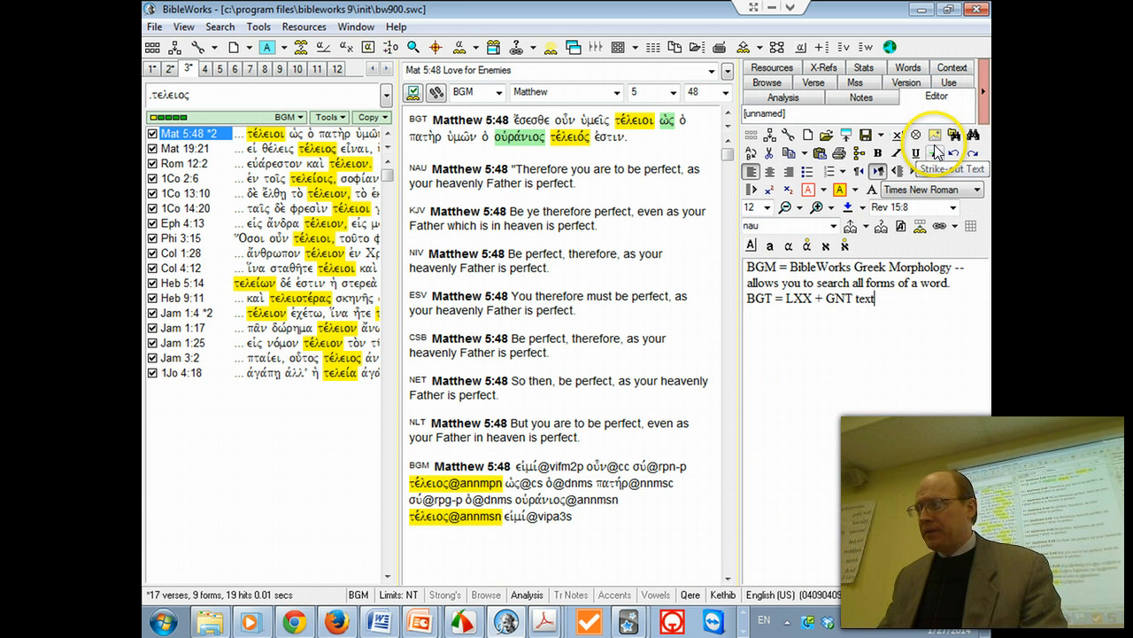
{"action": "key", "text": "ctrl+a"}
{"action": "key", "text": "Delete"}
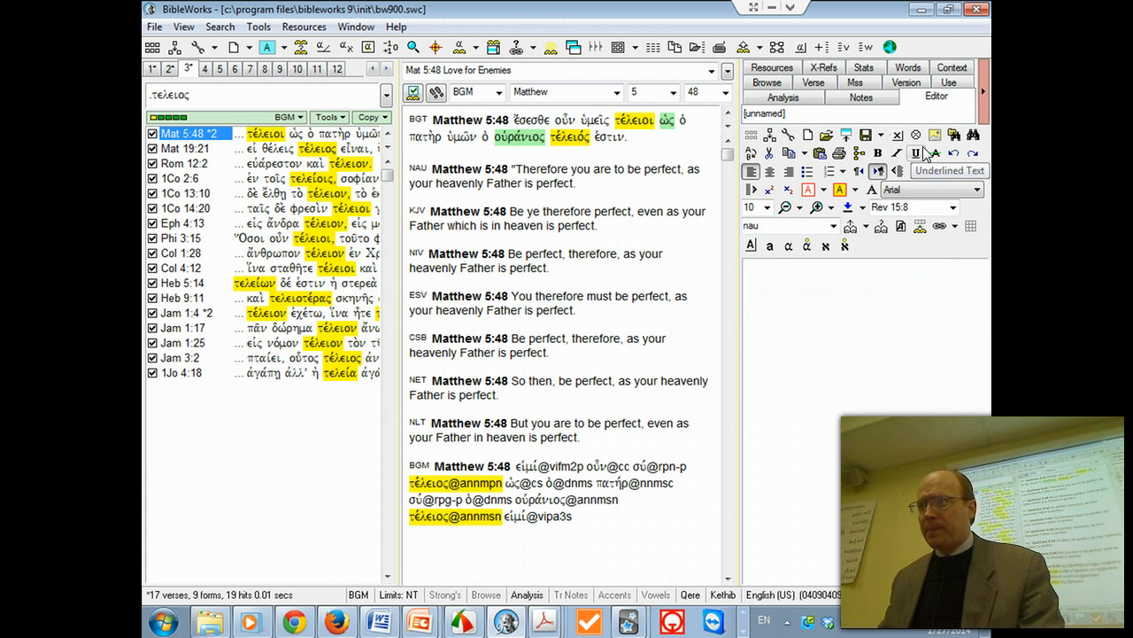
{"action": "left_click", "coordinate": [339, 258]}
{"action": "left_click", "coordinate": [323, 258]}
{"action": "right_click", "coordinate": [322, 258]}
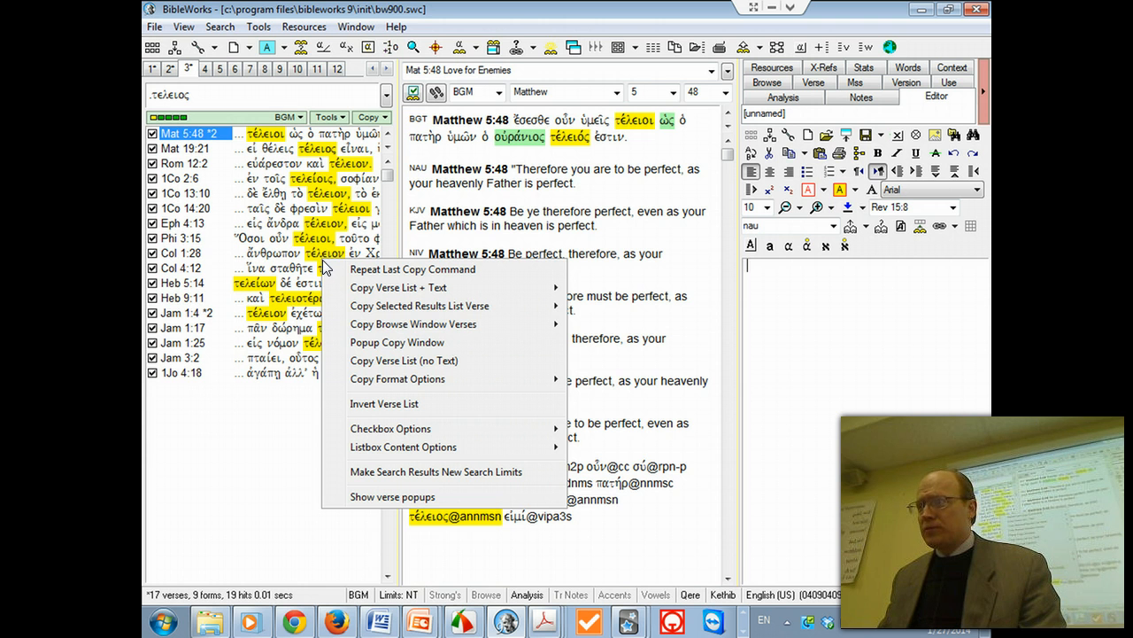
{"action": "left_click", "coordinate": [403, 349]}
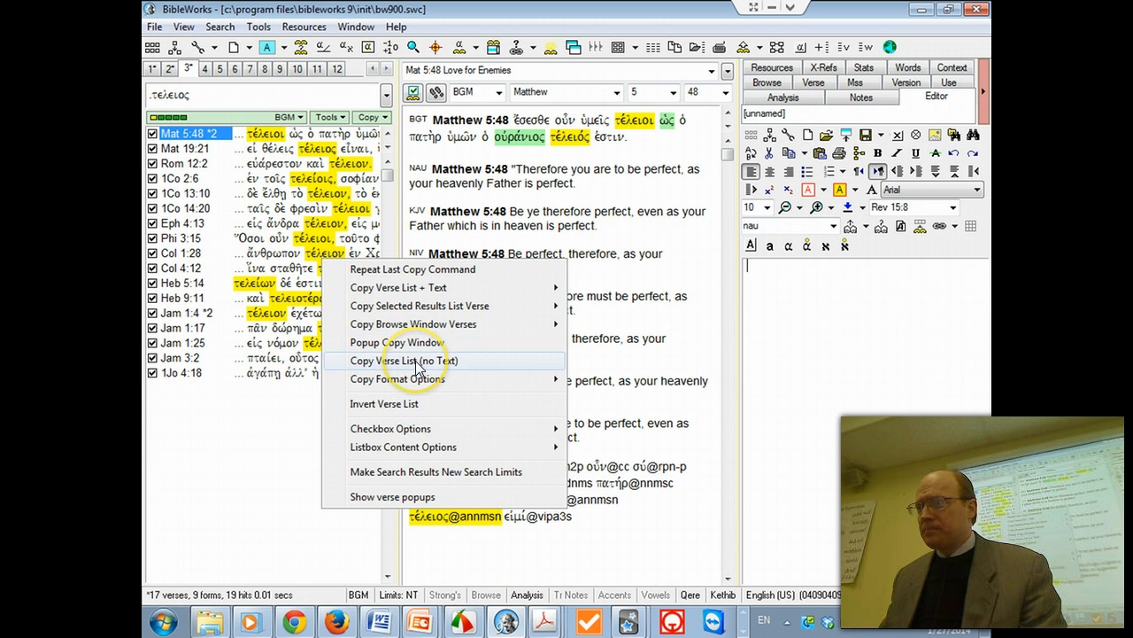
{"action": "left_click", "coordinate": [419, 376]}
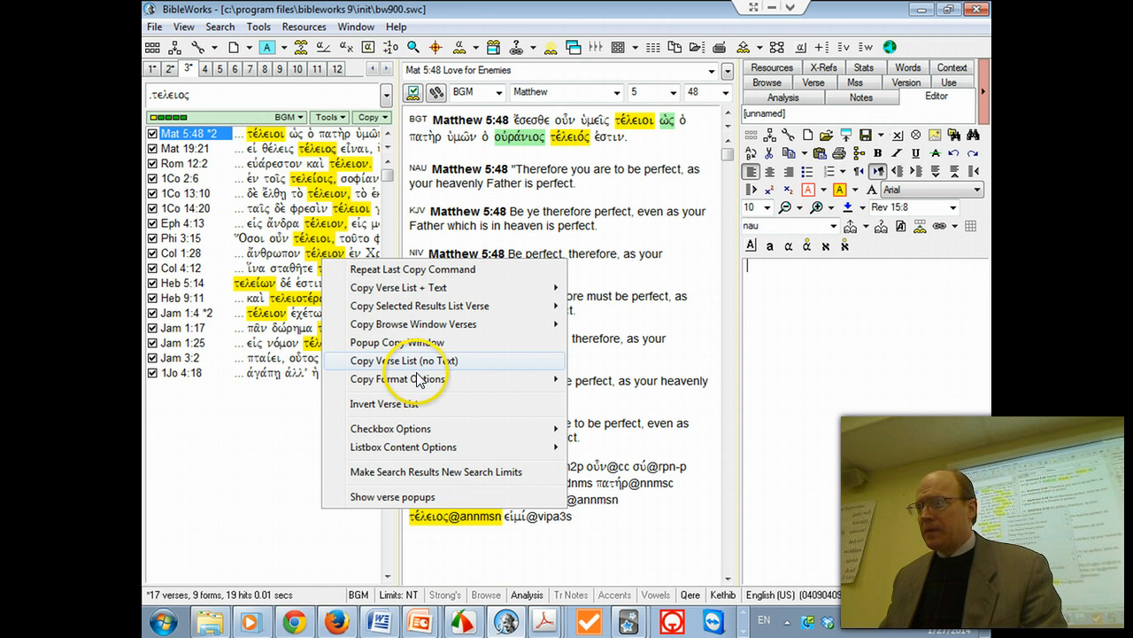
{"action": "left_click", "coordinate": [297, 321]}
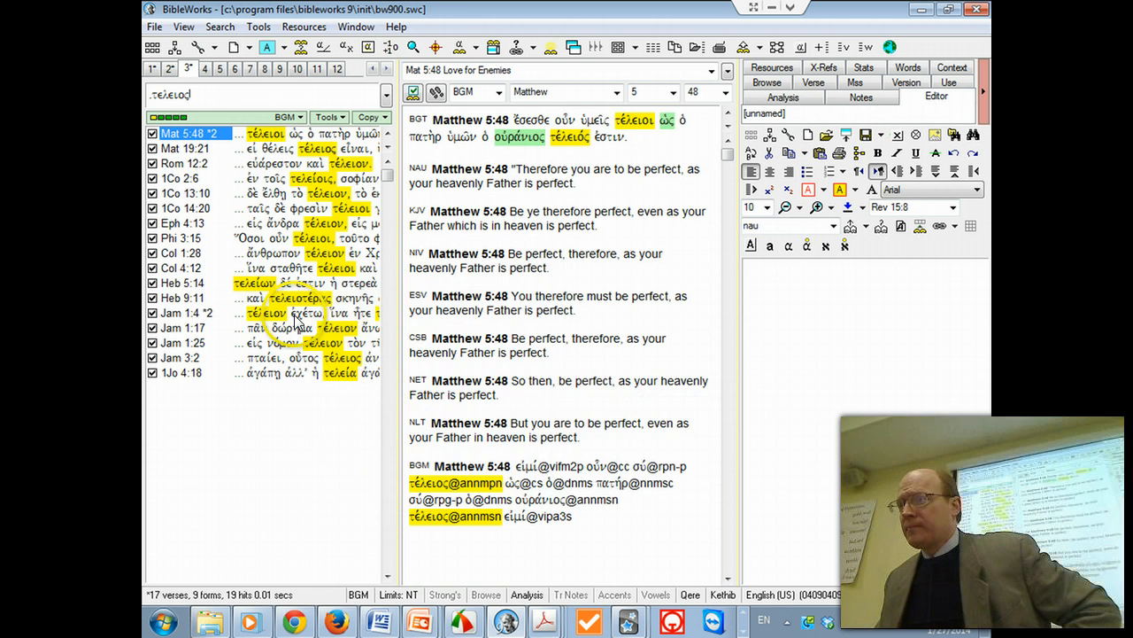
Copy the search results' verse list without text and paste it into the empty editor document.
{"action": "right_click", "coordinate": [295, 319]}
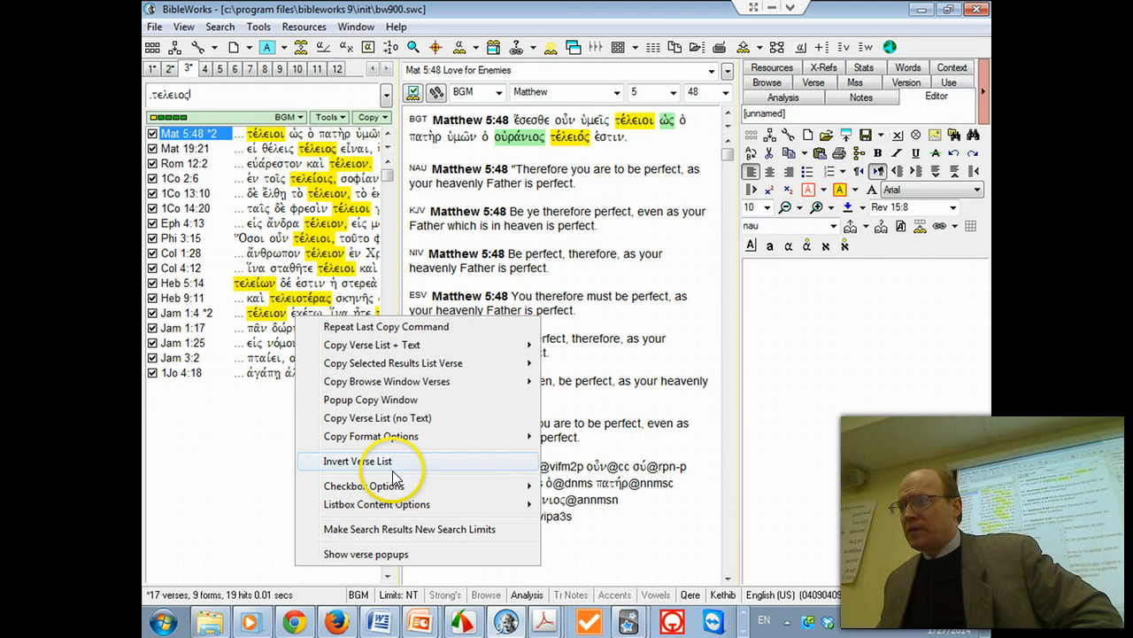
{"action": "left_click", "coordinate": [396, 428]}
{"action": "left_click", "coordinate": [409, 418]}
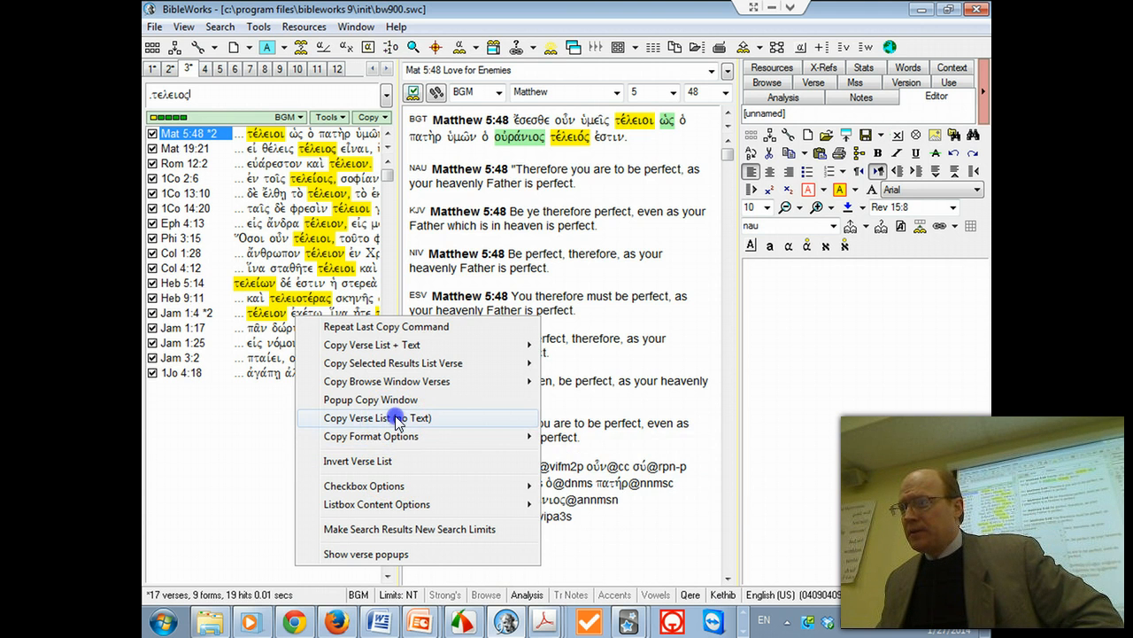
{"action": "left_click", "coordinate": [922, 390]}
{"action": "key", "text": "ctrl+v"}
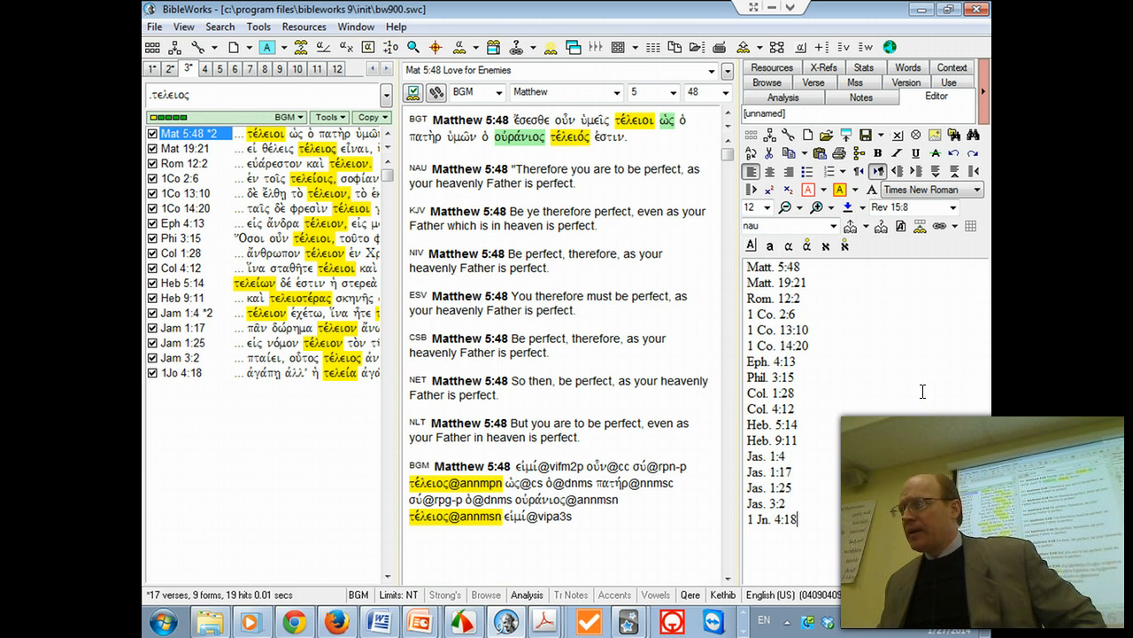
Delete the whole pasted list of verse references from the editor document.
{"action": "left_click", "coordinate": [895, 381]}
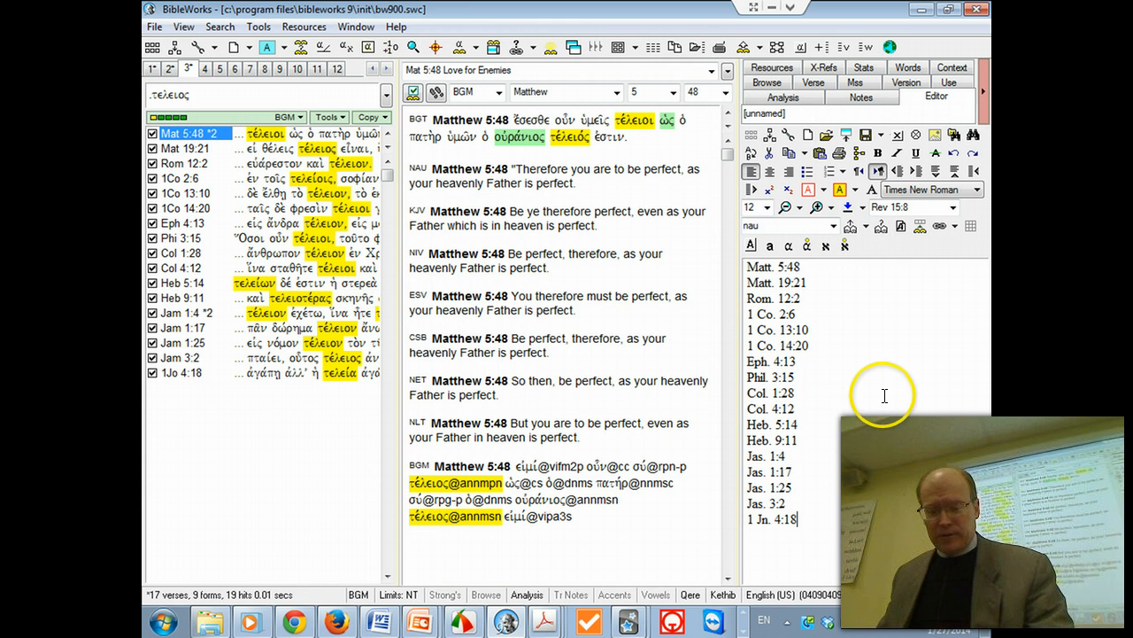
{"action": "key", "text": "ctrl+a"}
{"action": "key", "text": "Delete"}
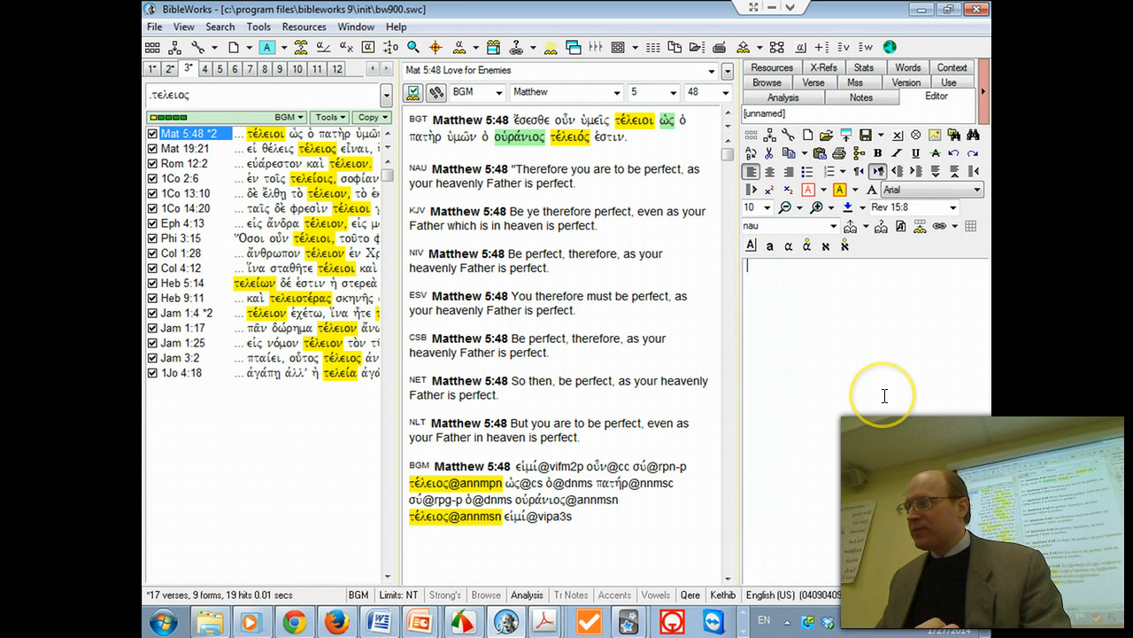
{"action": "right_click", "coordinate": [209, 250]}
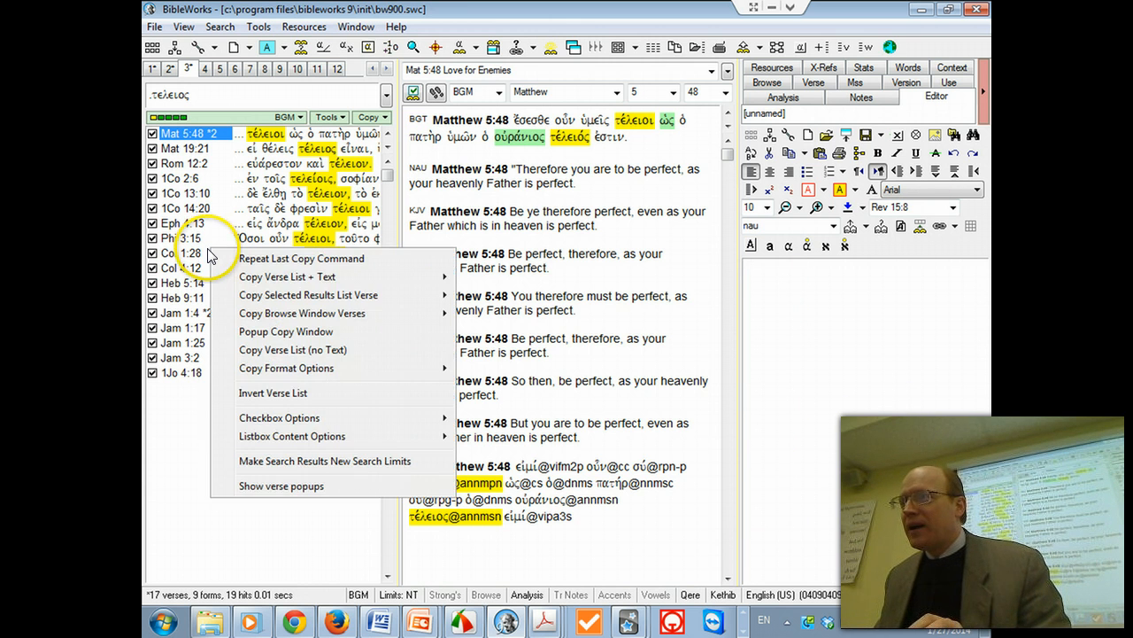
{"action": "left_click", "coordinate": [259, 278]}
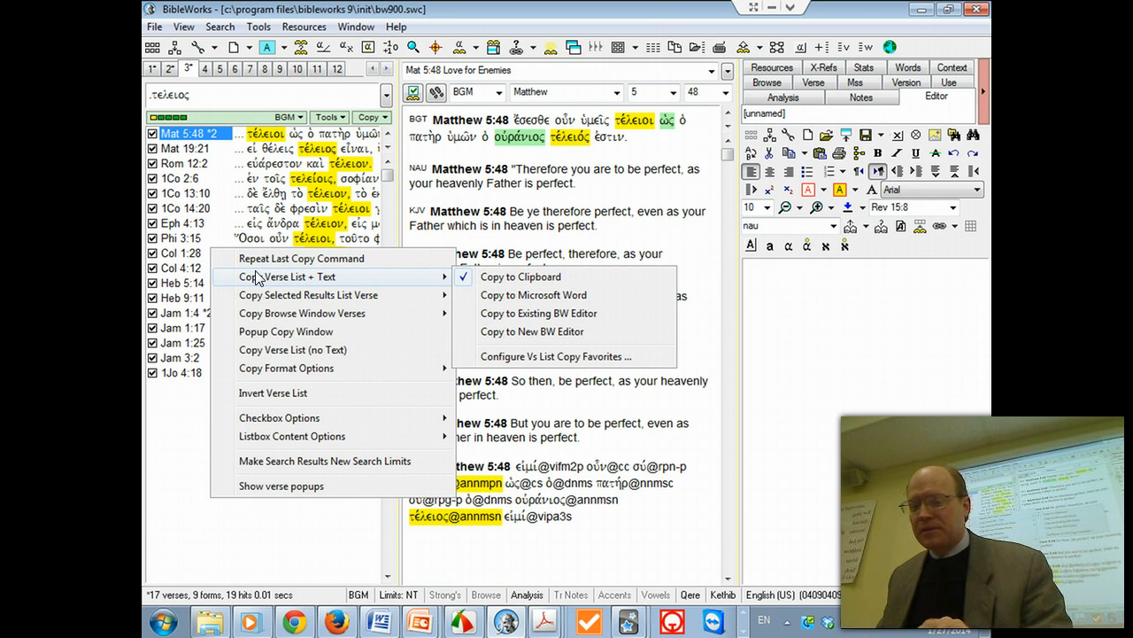
{"action": "left_click", "coordinate": [241, 129]}
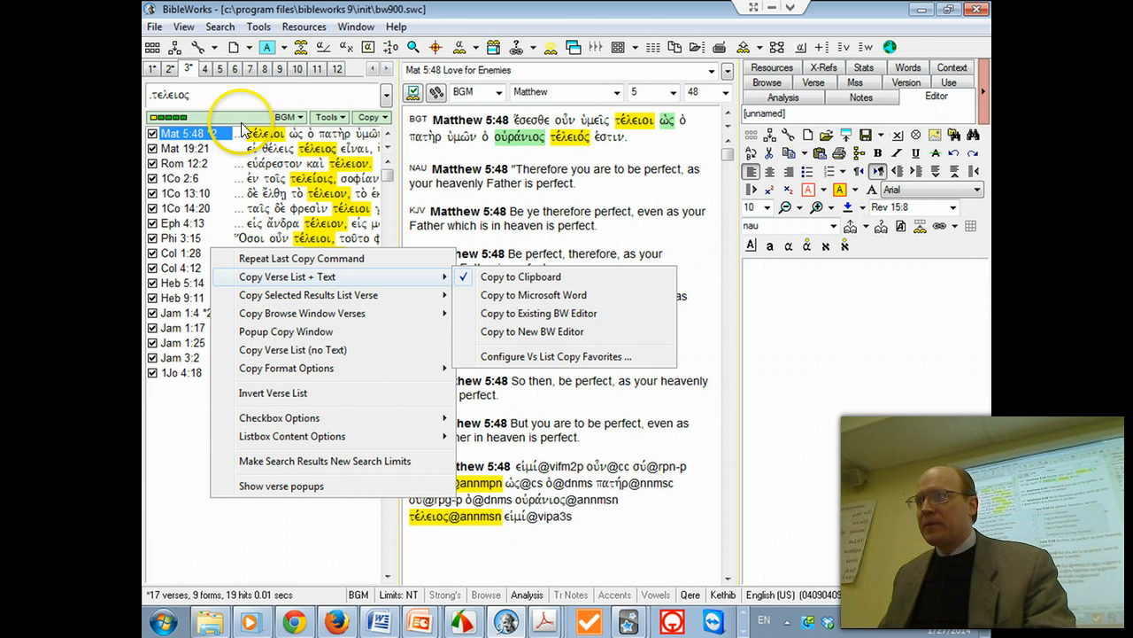
Clear the displayed Bible versions with the "d c" command and switch to NAU so that it is the only version shown.
{"action": "left_click", "coordinate": [225, 94]}
{"action": "key", "text": "BackSpace"}
{"action": "key", "text": "BackSpace"}
{"action": "key", "text": "BackSpace"}
{"action": "key", "text": "BackSpace"}
{"action": "key", "text": "BackSpace"}
{"action": "key", "text": "BackSpace"}
{"action": "key", "text": "BackSpace"}
{"action": "key", "text": "BackSpace"}
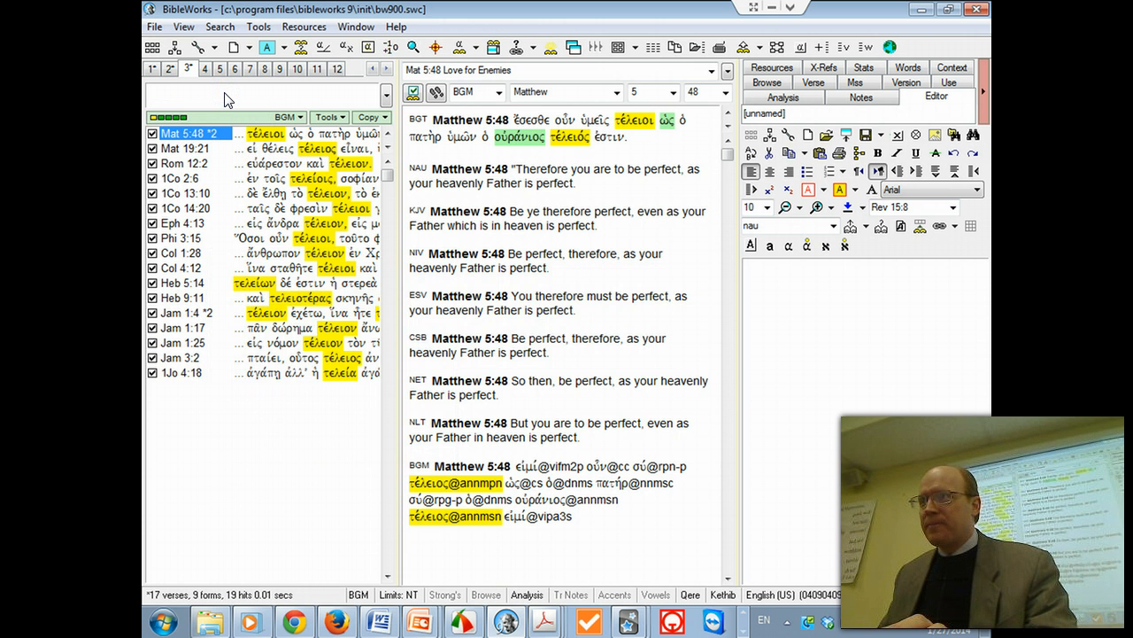
{"action": "type", "text": "d"}
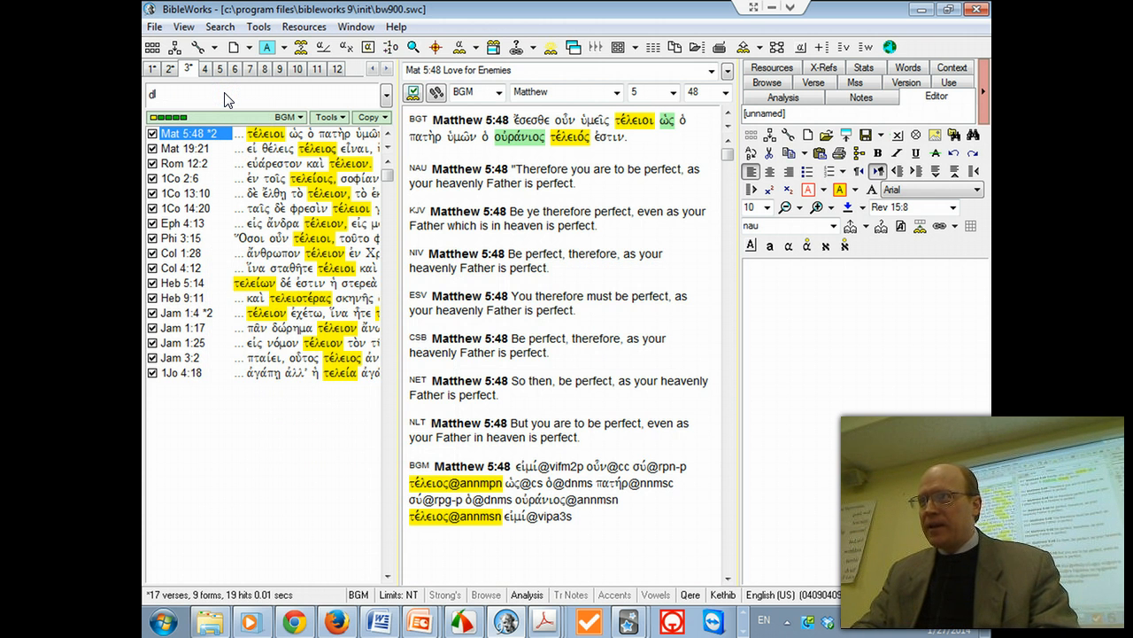
{"action": "type", "text": " c."}
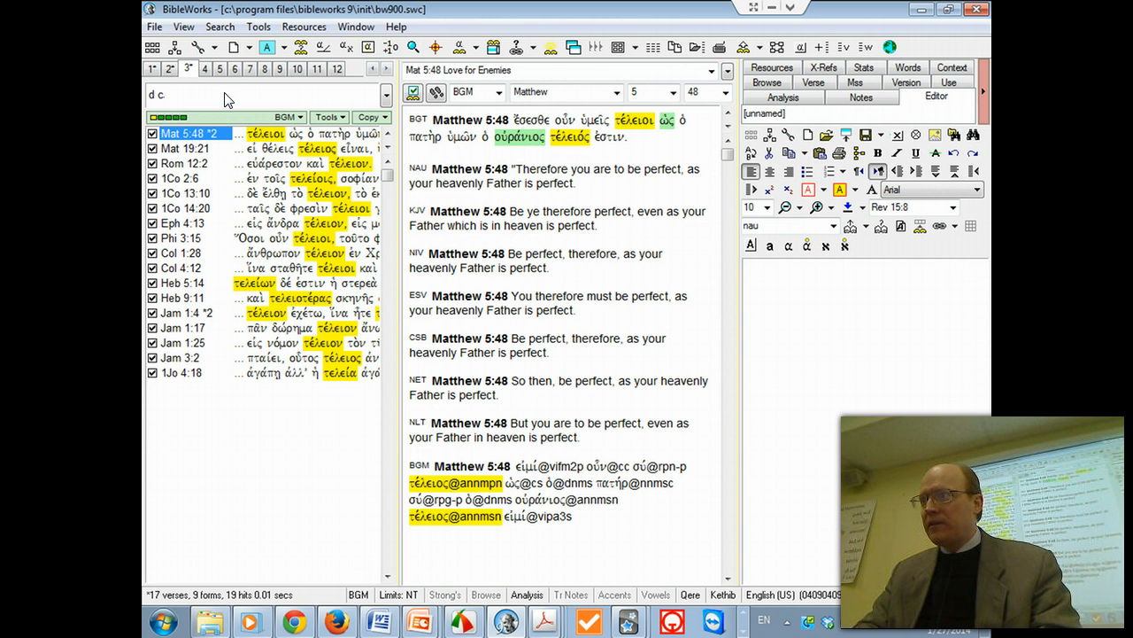
{"action": "key", "text": "Return"}
{"action": "type", "text": "nau"}
{"action": "key", "text": "Return"}
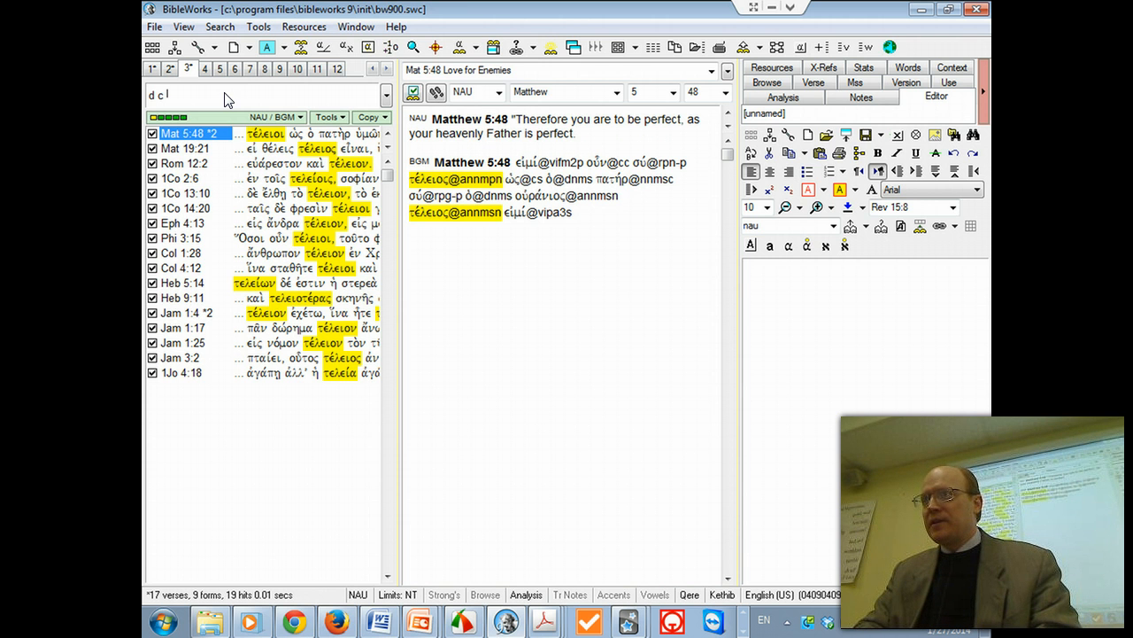
{"action": "key", "text": "Return"}
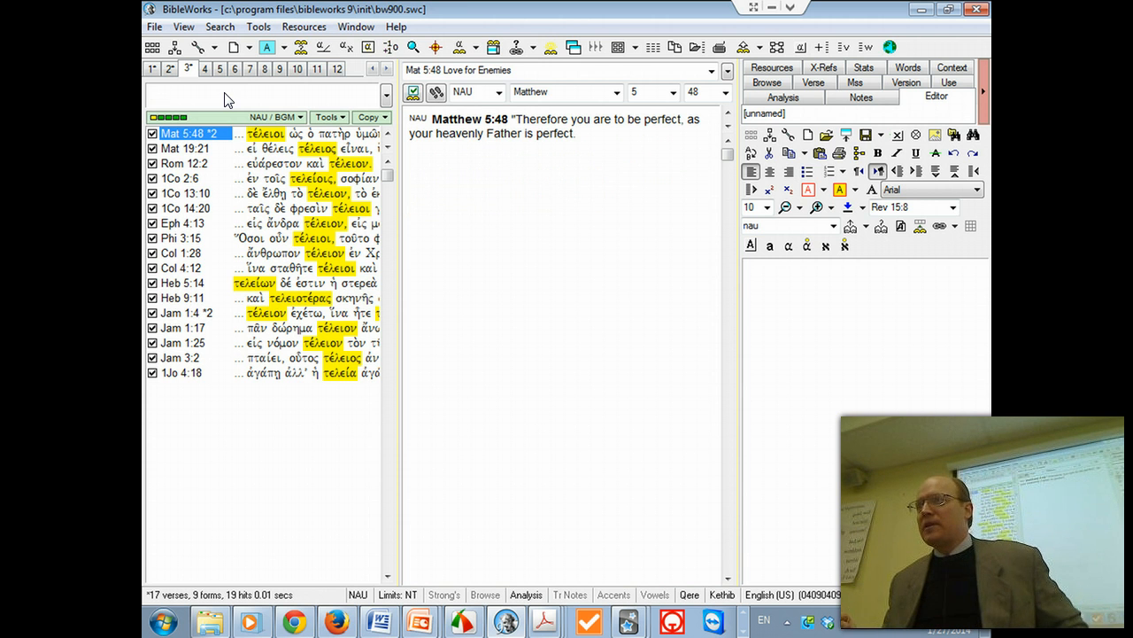
Copy the τελειος verse list with its NAU text to the existing BW Editor.
{"action": "right_click", "coordinate": [246, 202]}
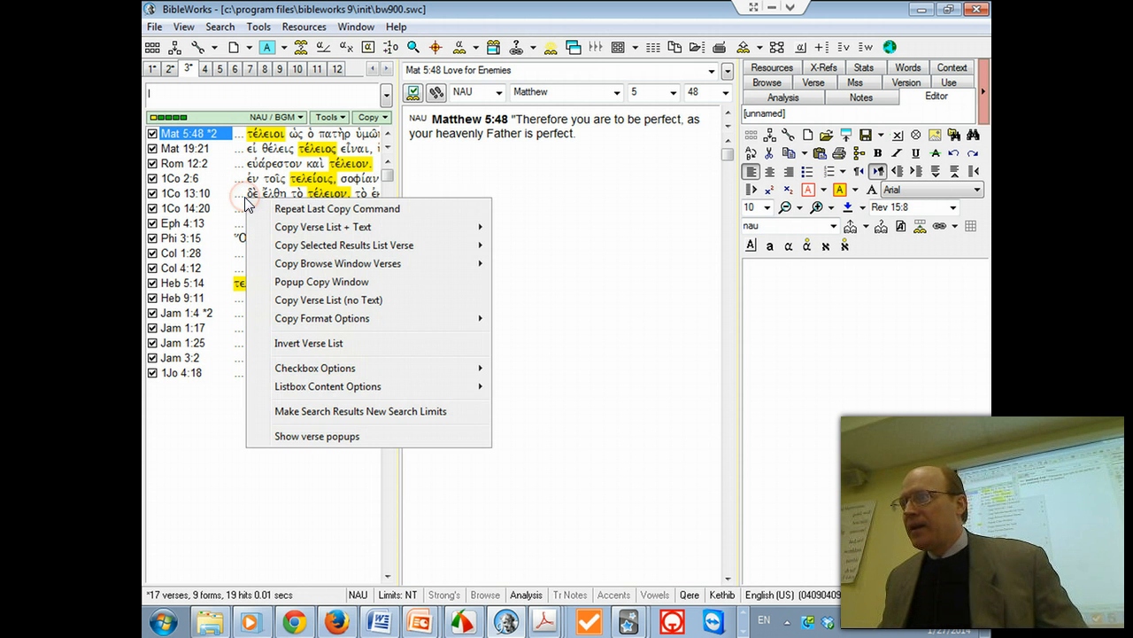
{"action": "mouse_move", "coordinate": [321, 231]}
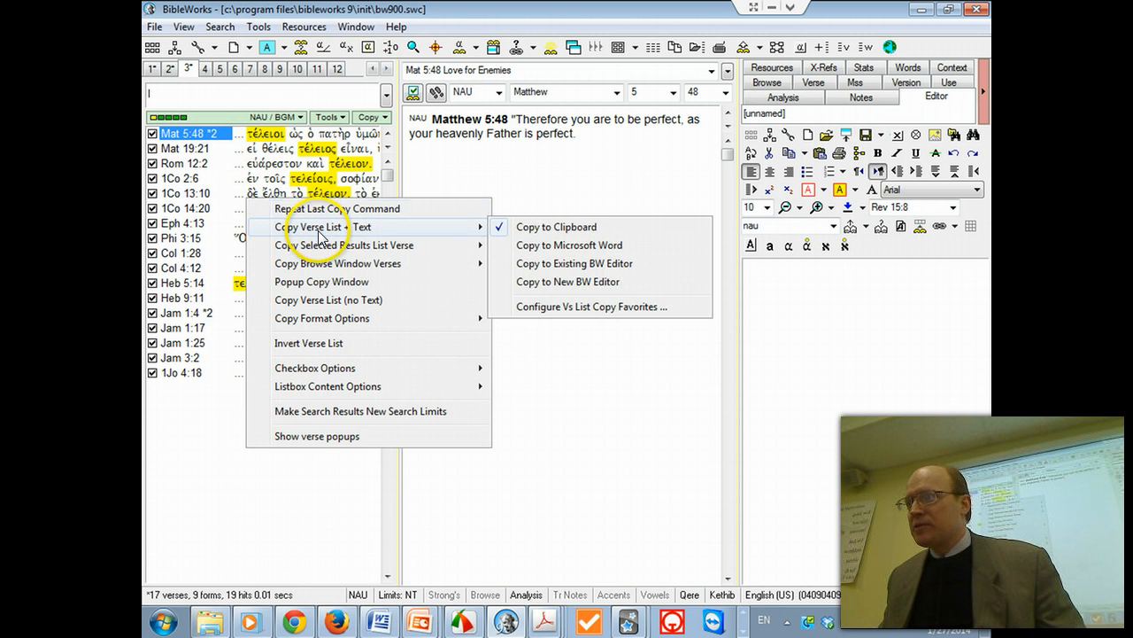
{"action": "left_click", "coordinate": [573, 269]}
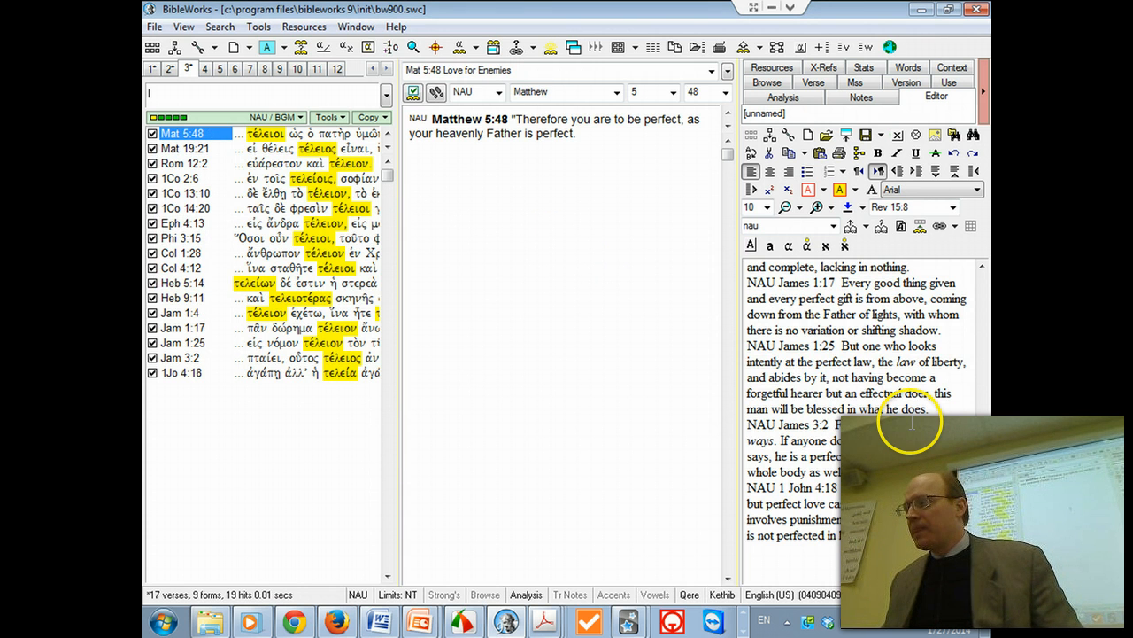
Review the copied NAU verses in the editor document, back up to Matthew 5:48 and 19:21.
{"action": "left_click", "coordinate": [891, 440]}
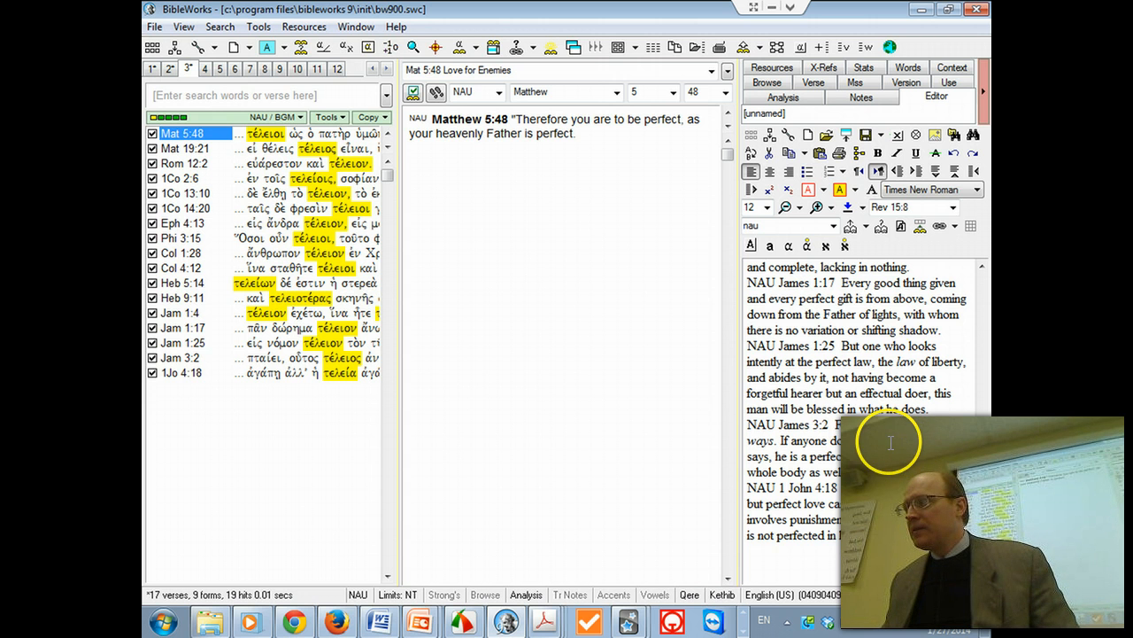
{"action": "scroll", "coordinate": [889, 363], "scroll_direction": "up", "scroll_amount": 4}
{"action": "scroll", "coordinate": [888, 363], "scroll_direction": "up", "scroll_amount": 5}
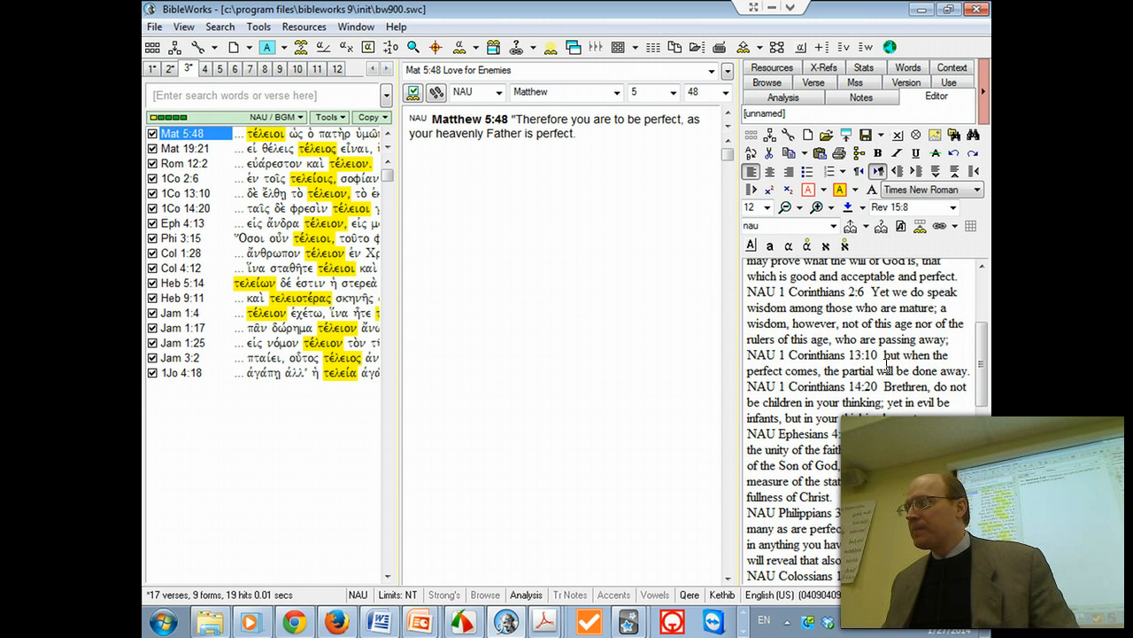
{"action": "scroll", "coordinate": [887, 368], "scroll_direction": "up", "scroll_amount": 4}
{"action": "left_click", "coordinate": [880, 365]}
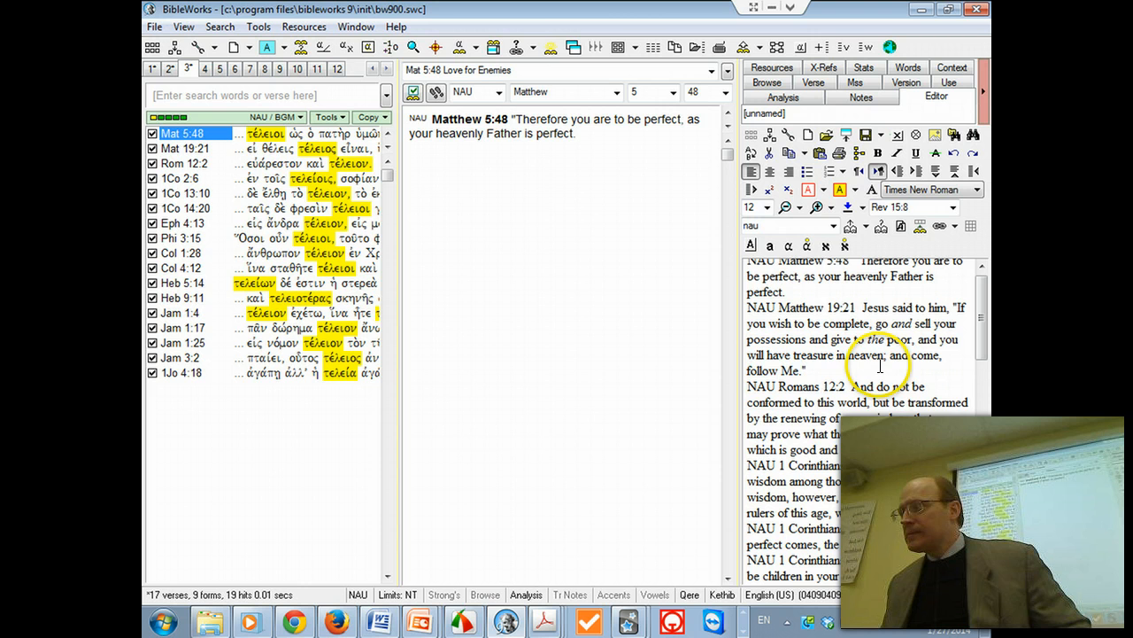
{"action": "scroll", "coordinate": [879, 365], "scroll_direction": "up", "scroll_amount": 1}
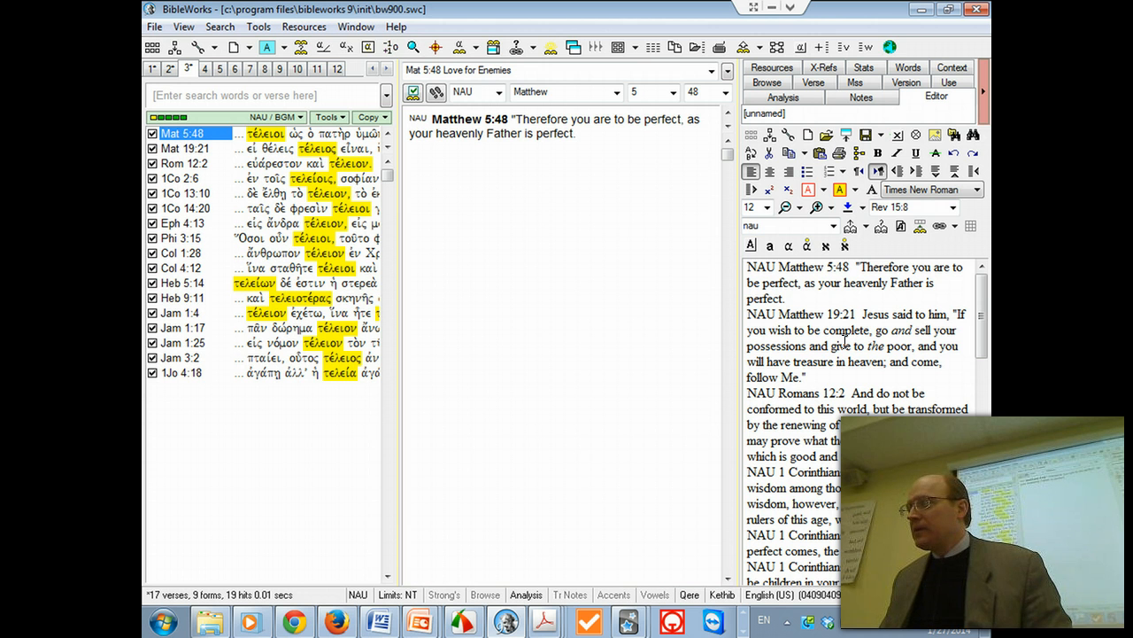
{"action": "left_click", "coordinate": [816, 308]}
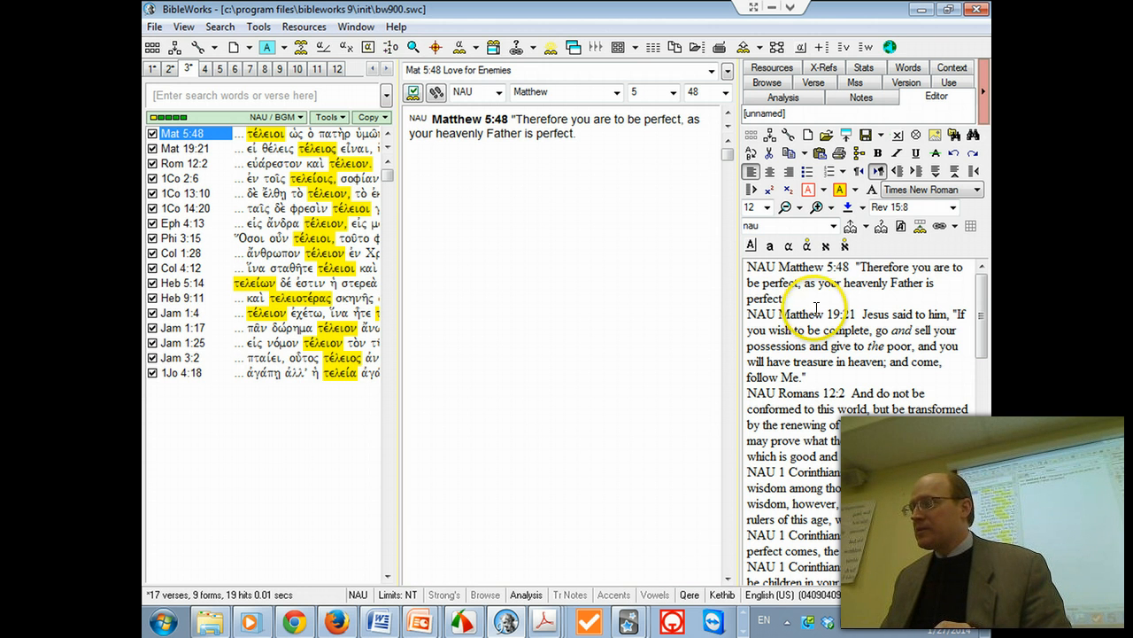
Copy all the NAU verses from the editor and paste them into a new blank Microsoft Word document.
{"action": "key", "text": "ctrl+a"}
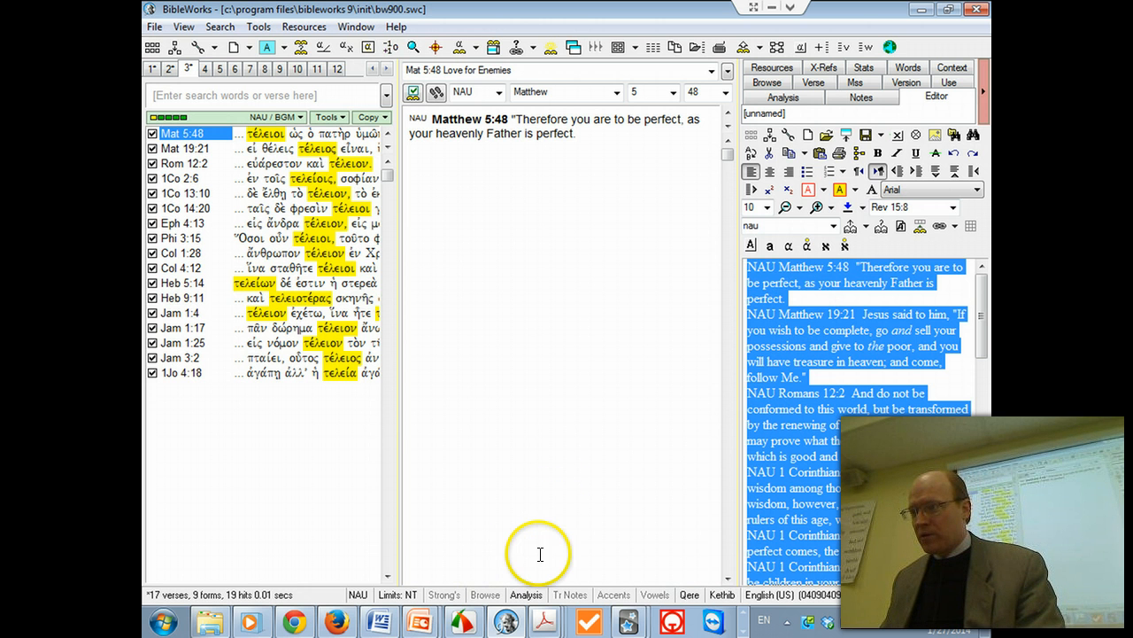
{"action": "mouse_move", "coordinate": [379, 623]}
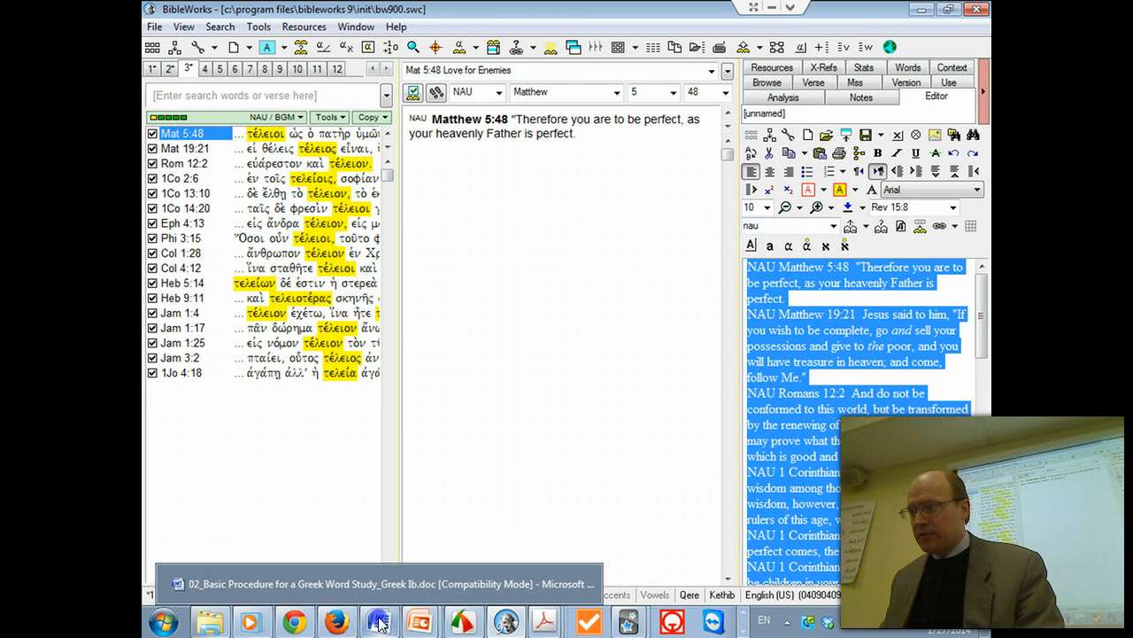
{"action": "left_click", "coordinate": [381, 583]}
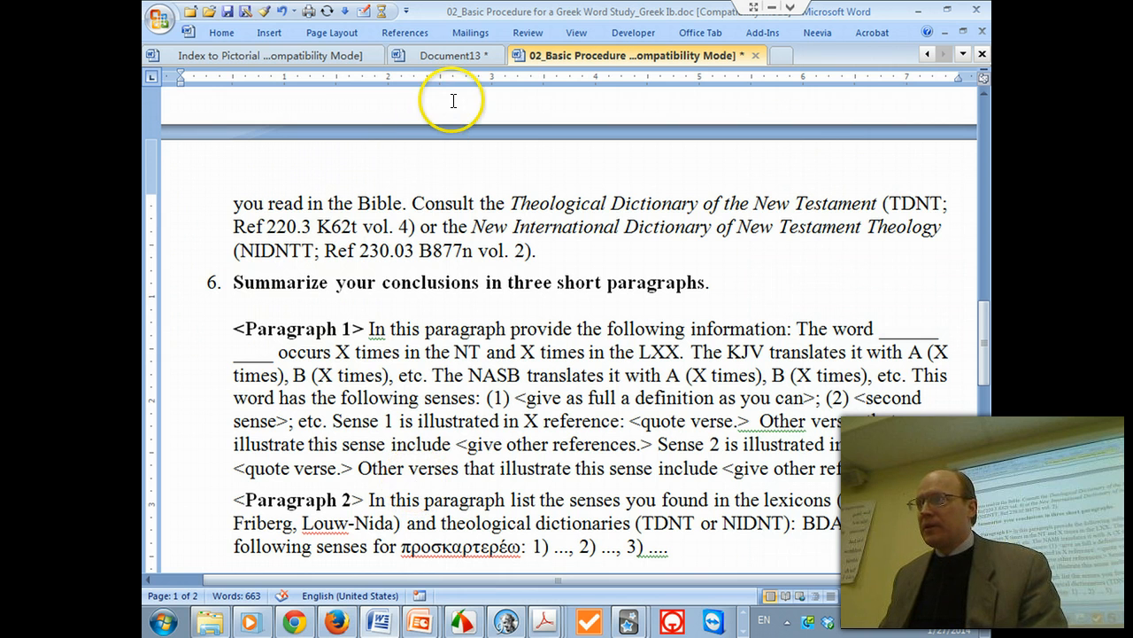
{"action": "left_click", "coordinate": [779, 57]}
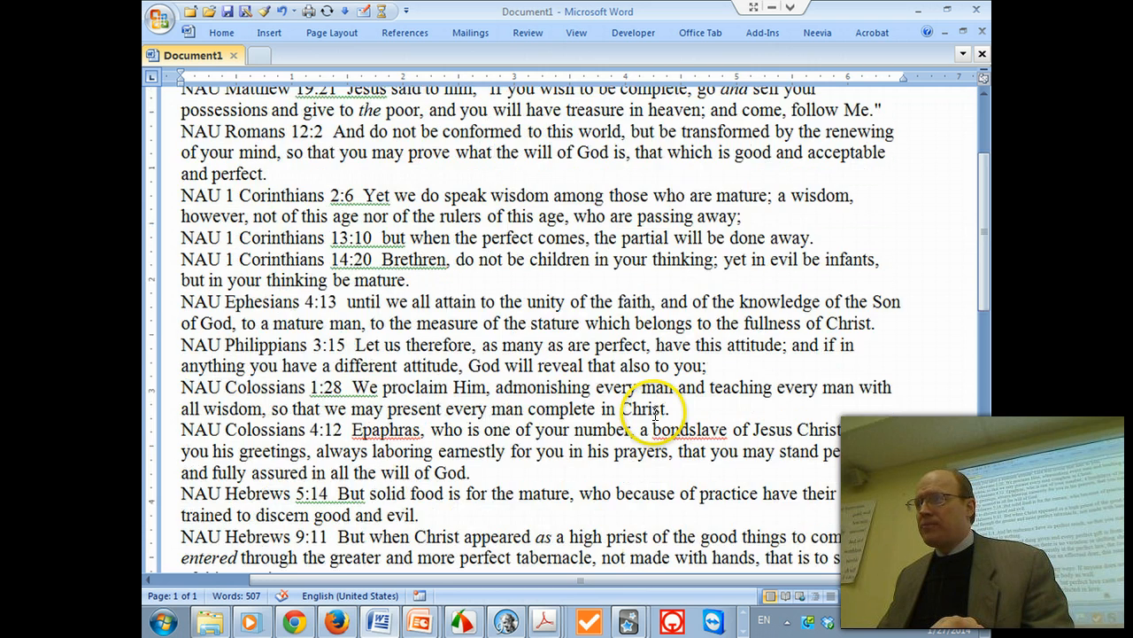
{"action": "scroll", "coordinate": [656, 416], "scroll_direction": "up", "scroll_amount": 3}
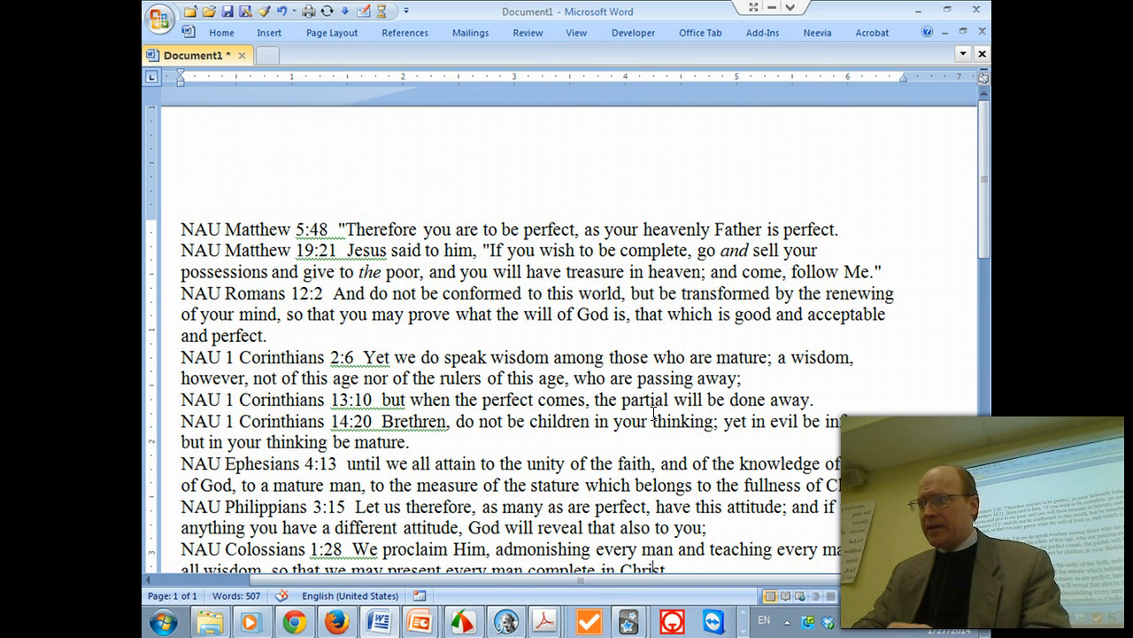
Try to replace every "perfec" with "teleios" throughout the pasted verses.
{"action": "key", "text": "ctrl+h"}
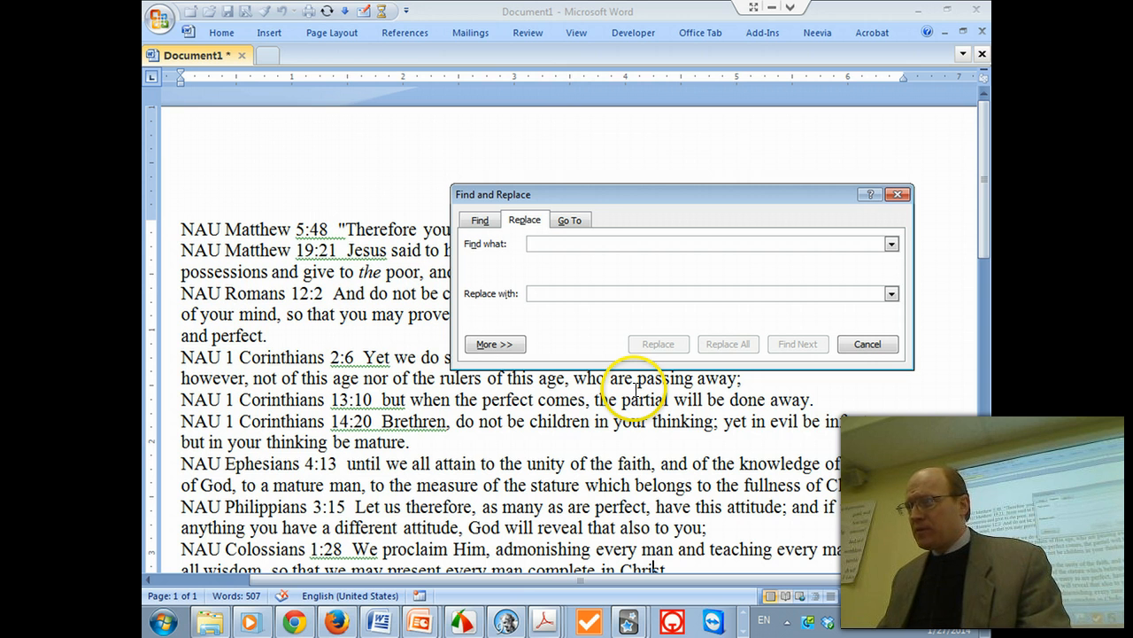
{"action": "type", "text": "p"}
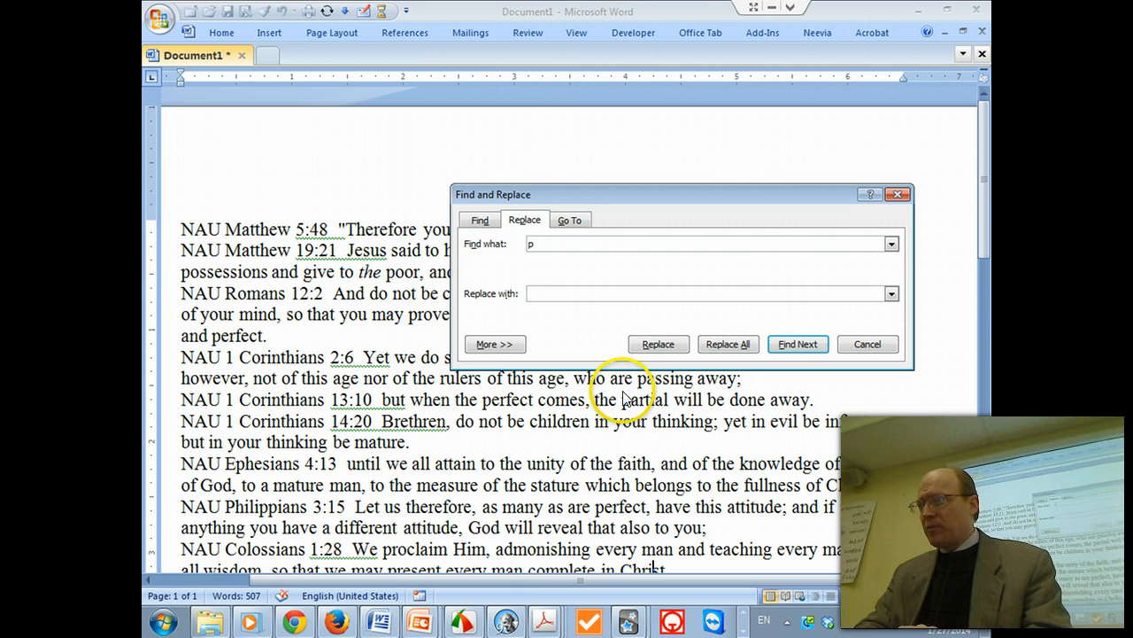
{"action": "type", "text": "erfec"}
{"action": "key", "text": "Tab"}
{"action": "type", "text": "t"}
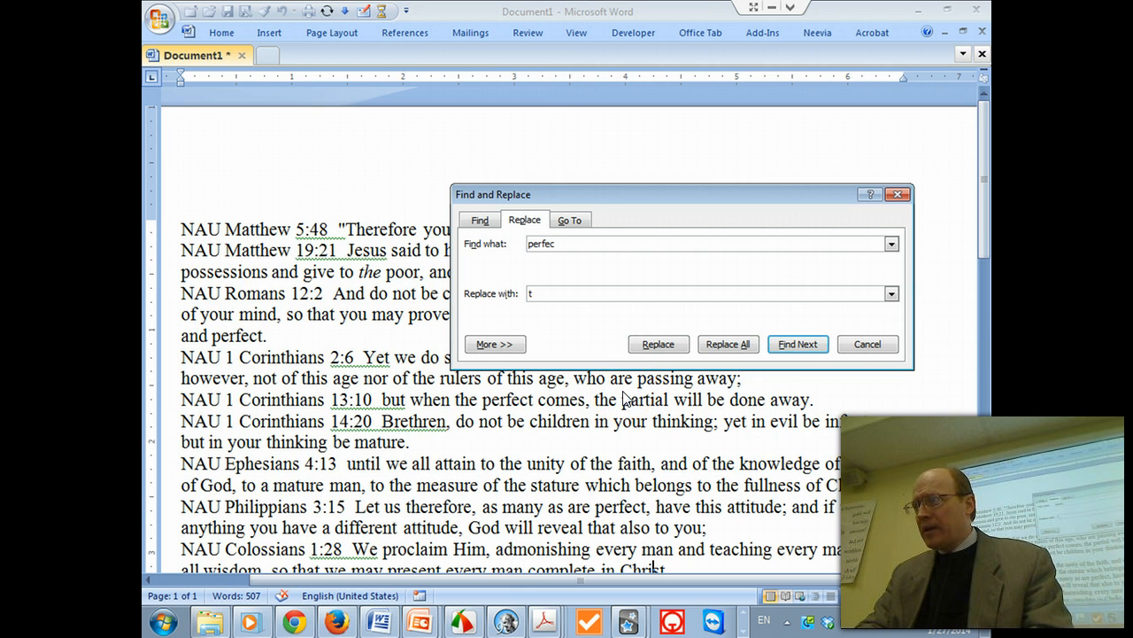
{"action": "type", "text": "eleios"}
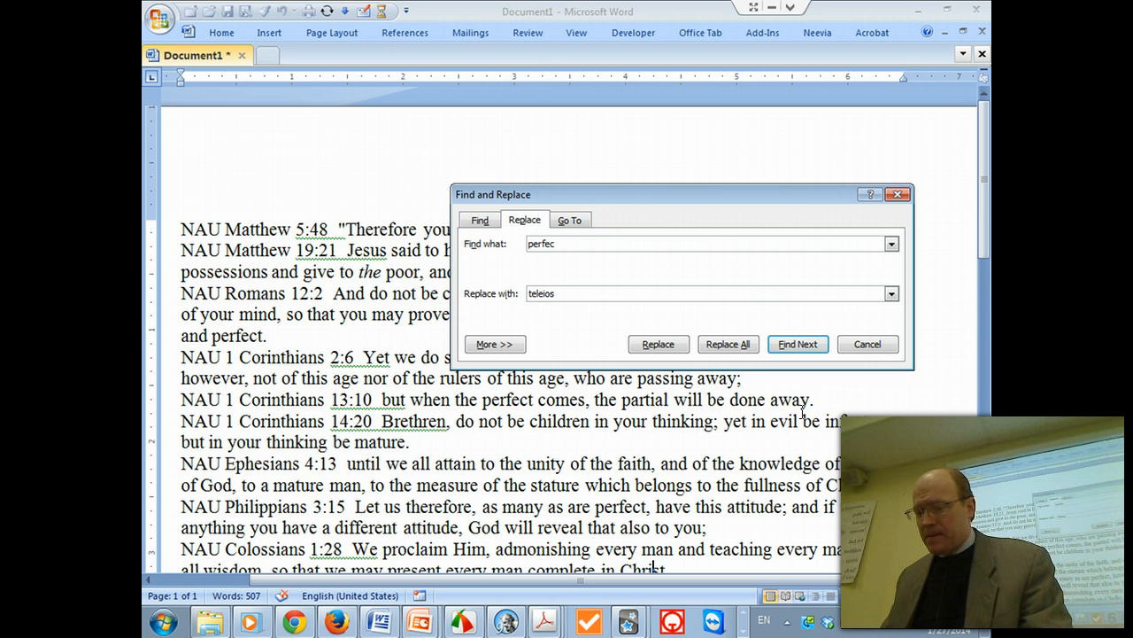
{"action": "left_click", "coordinate": [724, 344]}
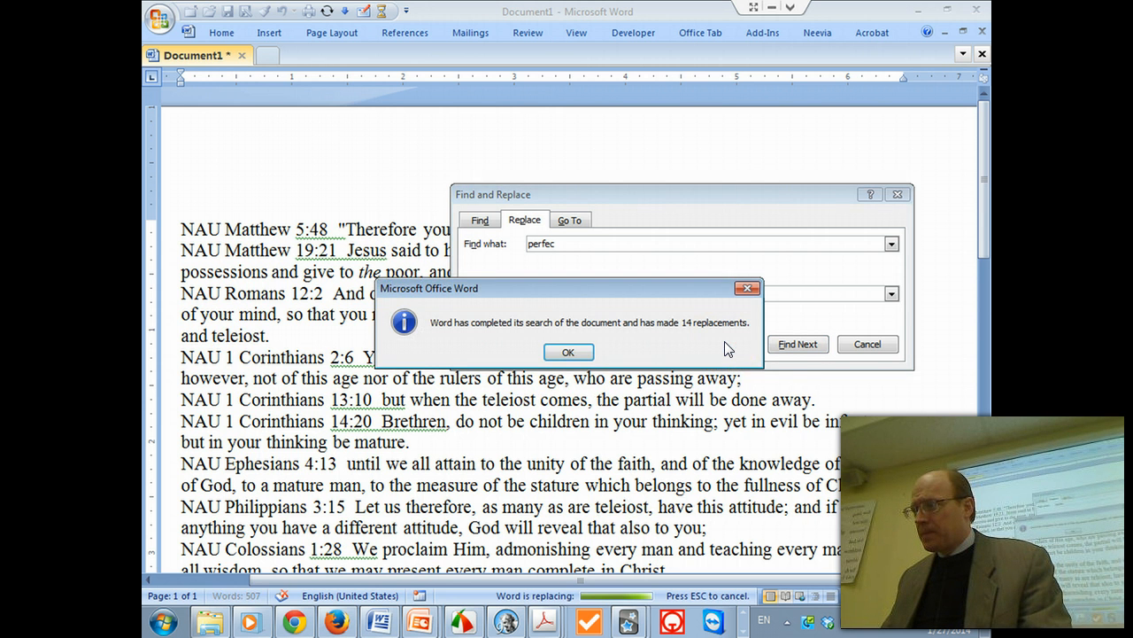
{"action": "key", "text": "Return"}
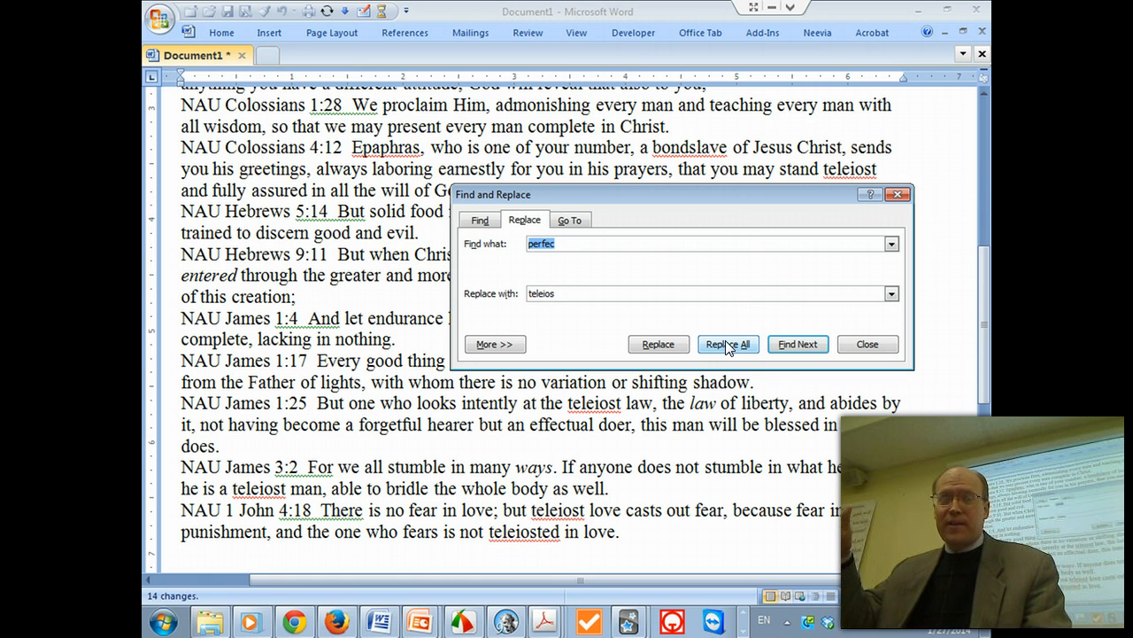
{"action": "left_click", "coordinate": [890, 340]}
{"action": "left_click", "coordinate": [873, 345]}
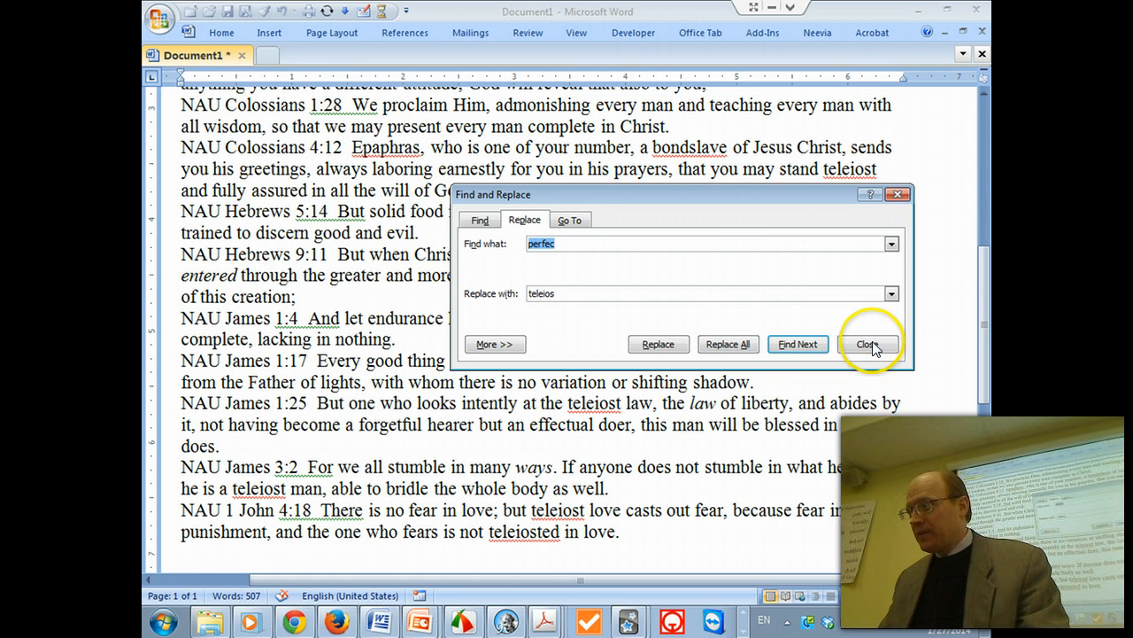
Check the replaced words in the verses and undo the last replacement.
{"action": "scroll", "coordinate": [792, 343], "scroll_direction": "up", "scroll_amount": 3}
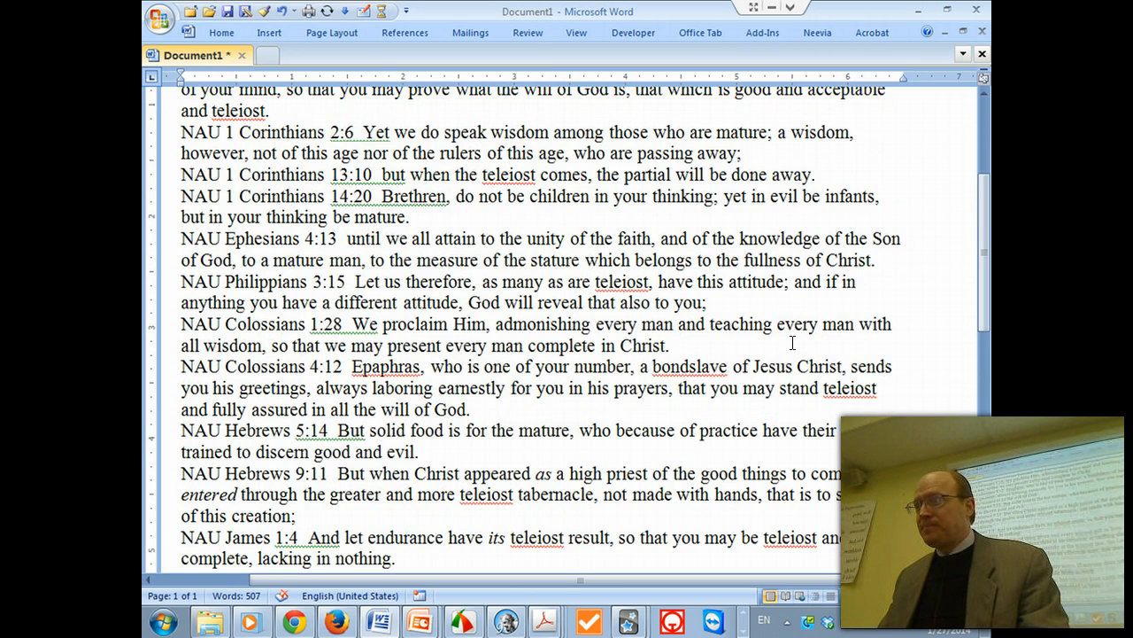
{"action": "left_click", "coordinate": [758, 348]}
{"action": "scroll", "coordinate": [760, 351], "scroll_direction": "up", "scroll_amount": 3}
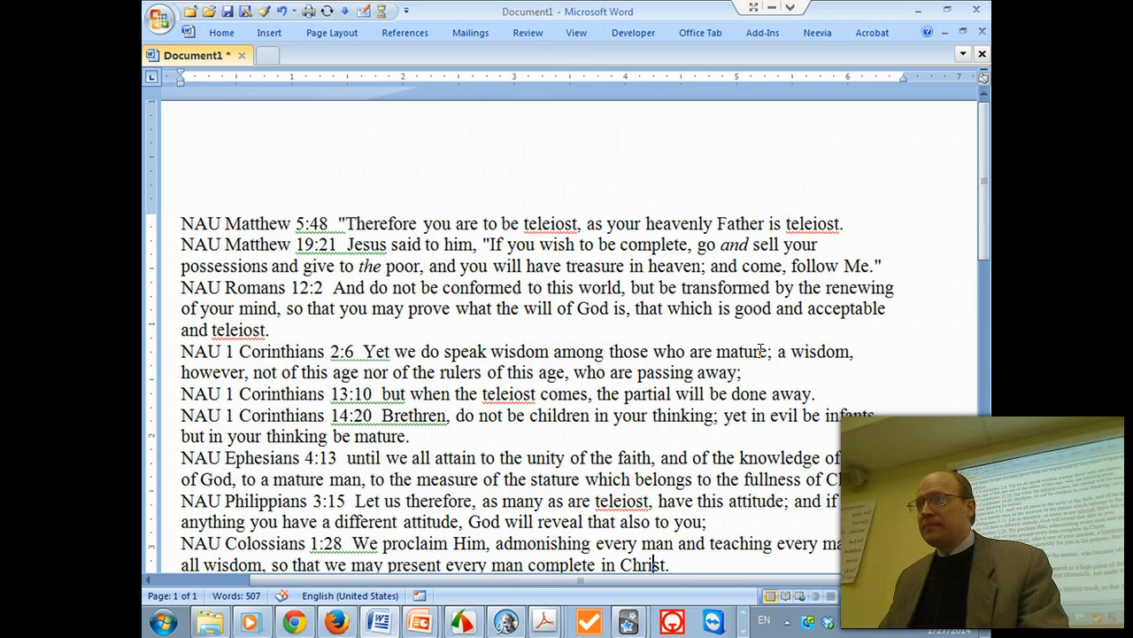
{"action": "left_click", "coordinate": [654, 346]}
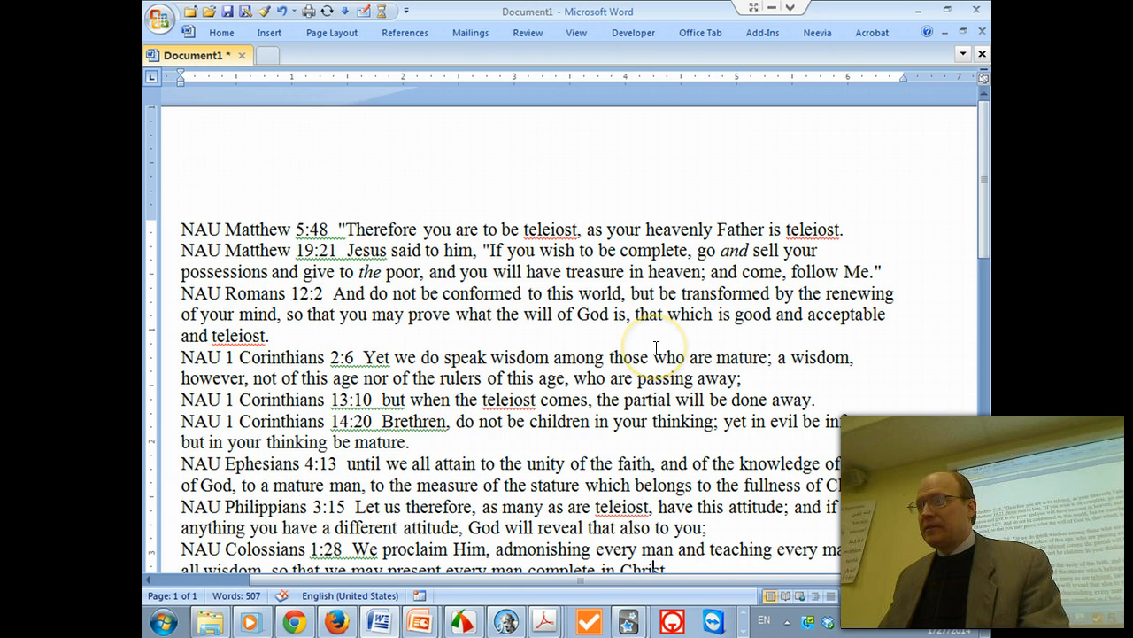
{"action": "key", "text": "ctrl+z"}
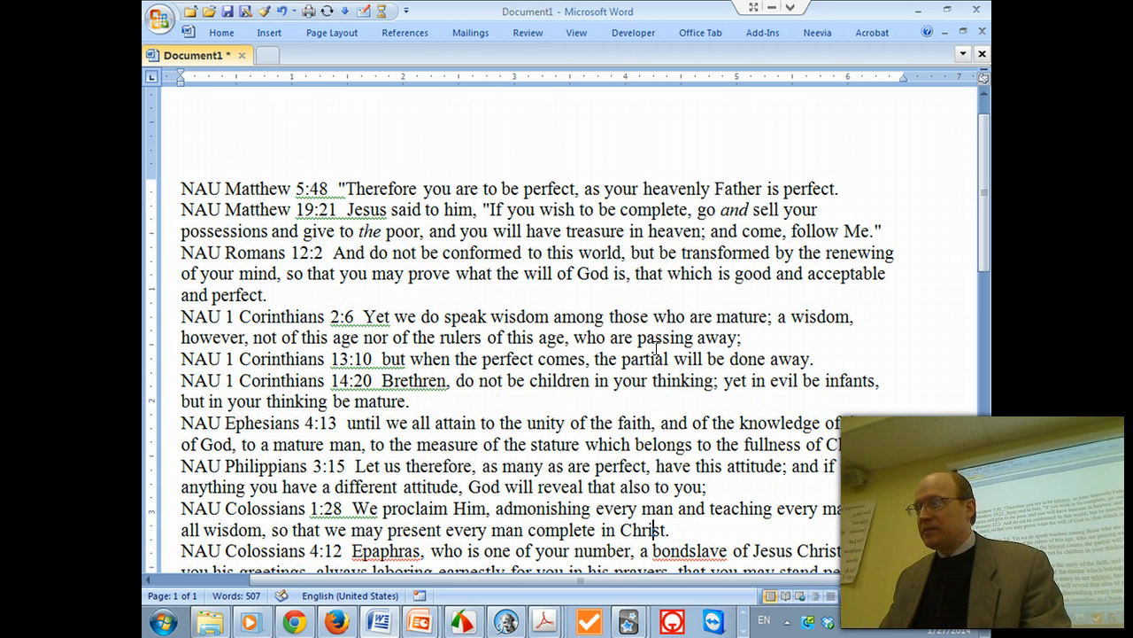
Replace every "perfect" with "teleios" throughout the document.
{"action": "key", "text": "ctrl+h"}
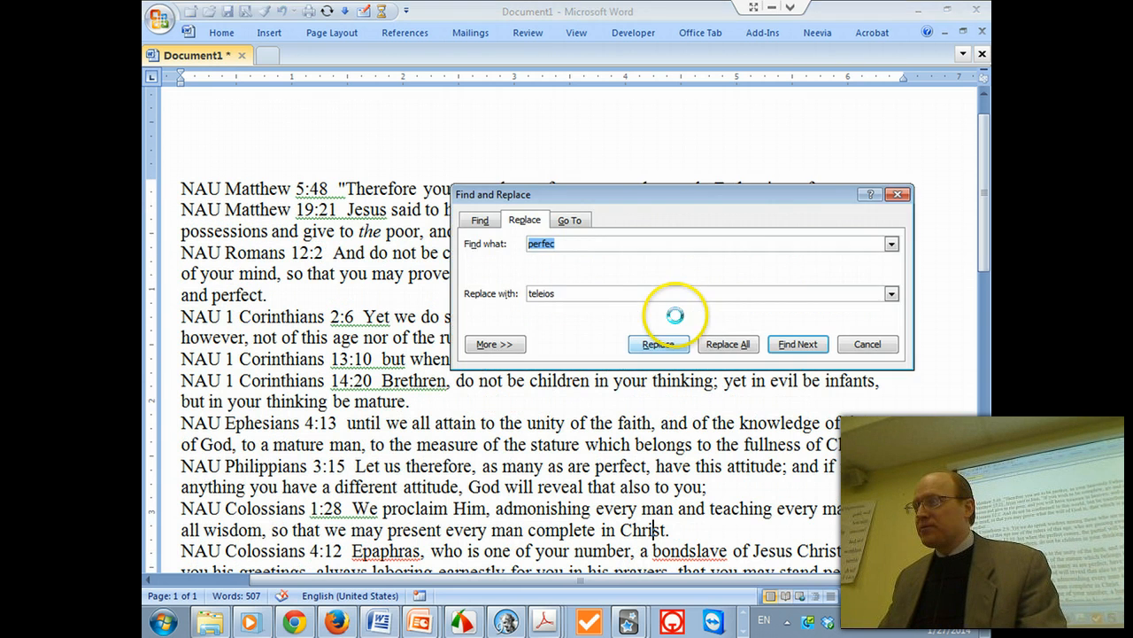
{"action": "key", "text": "End"}
{"action": "type", "text": "t"}
{"action": "left_click", "coordinate": [731, 345]}
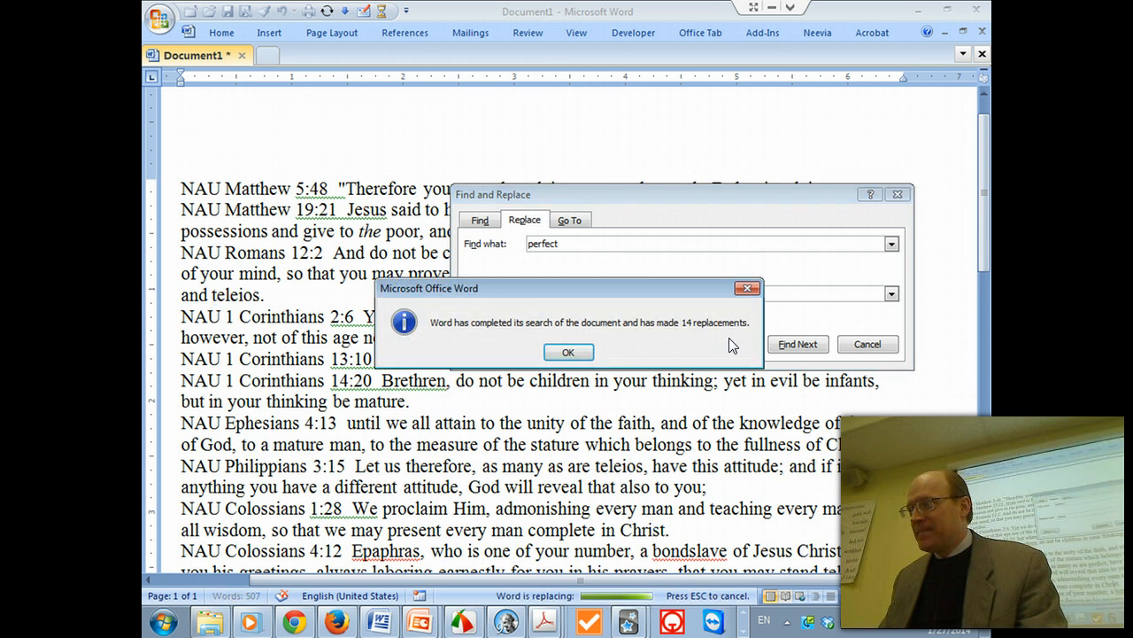
{"action": "key", "text": "Return"}
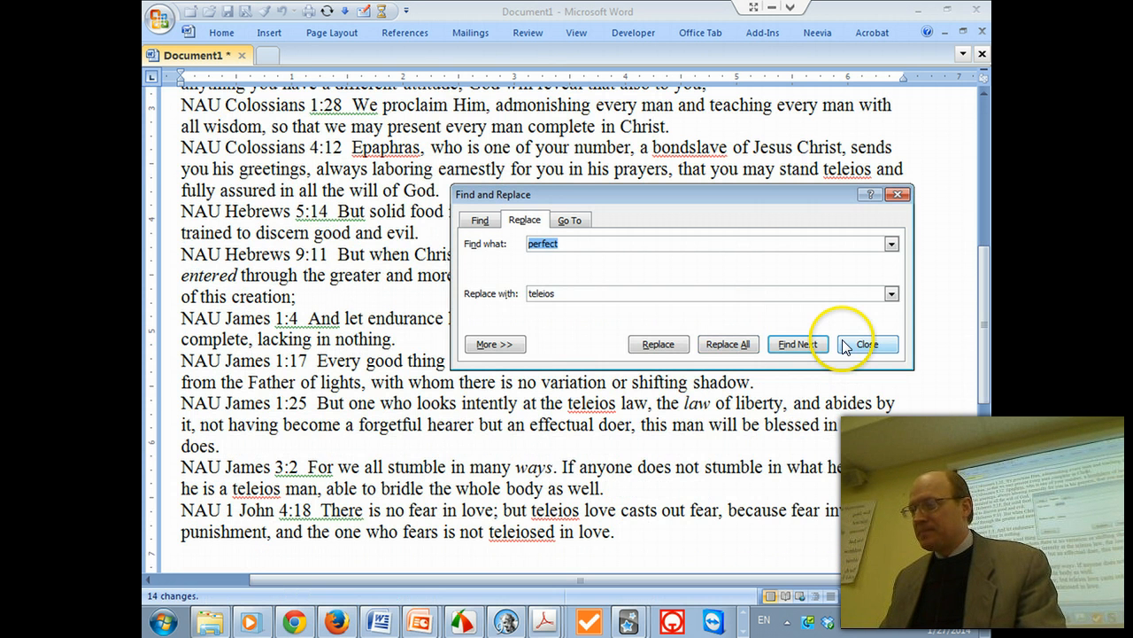
{"action": "left_click", "coordinate": [842, 342]}
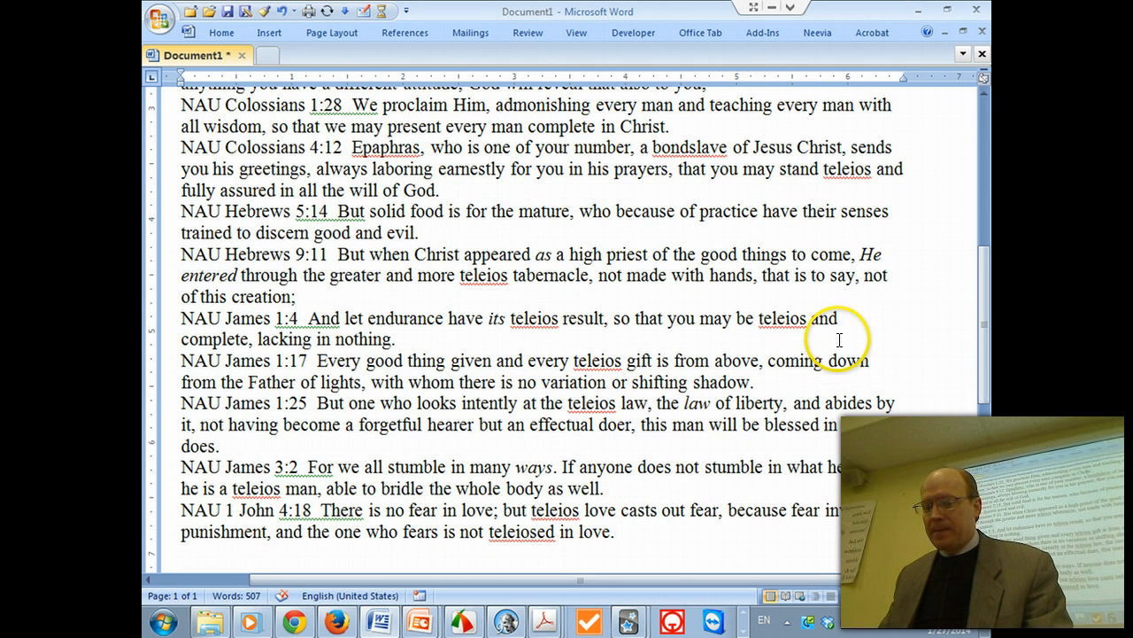
Clear the spelling and grammar marks from the whole document and return to its beginning.
{"action": "key", "text": "ctrl+a"}
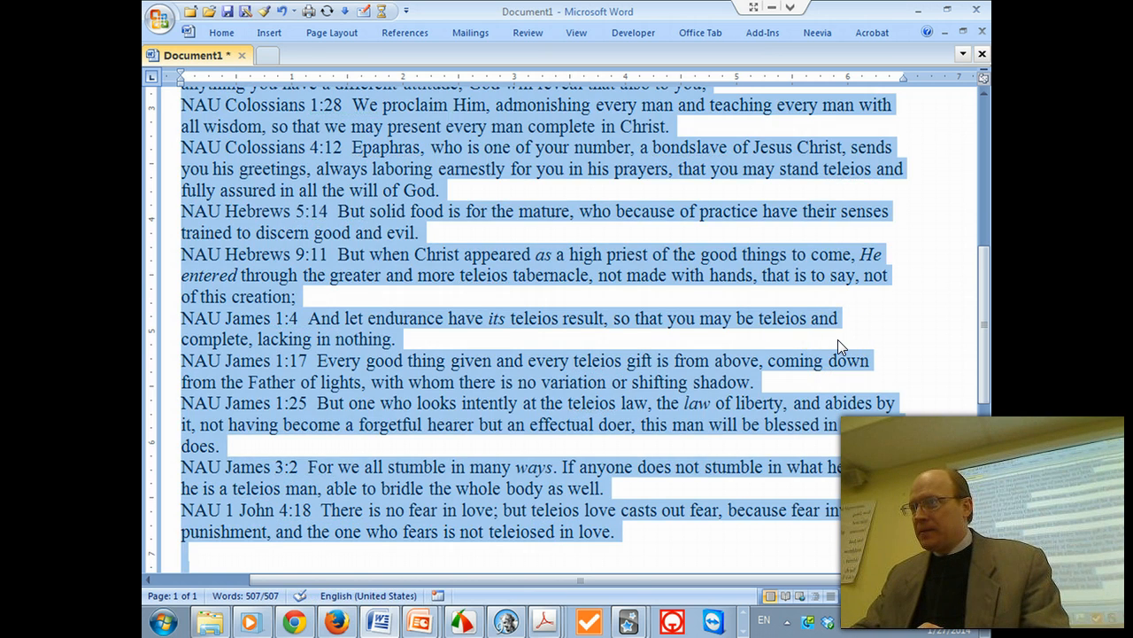
{"action": "key", "text": "ctrl+Home"}
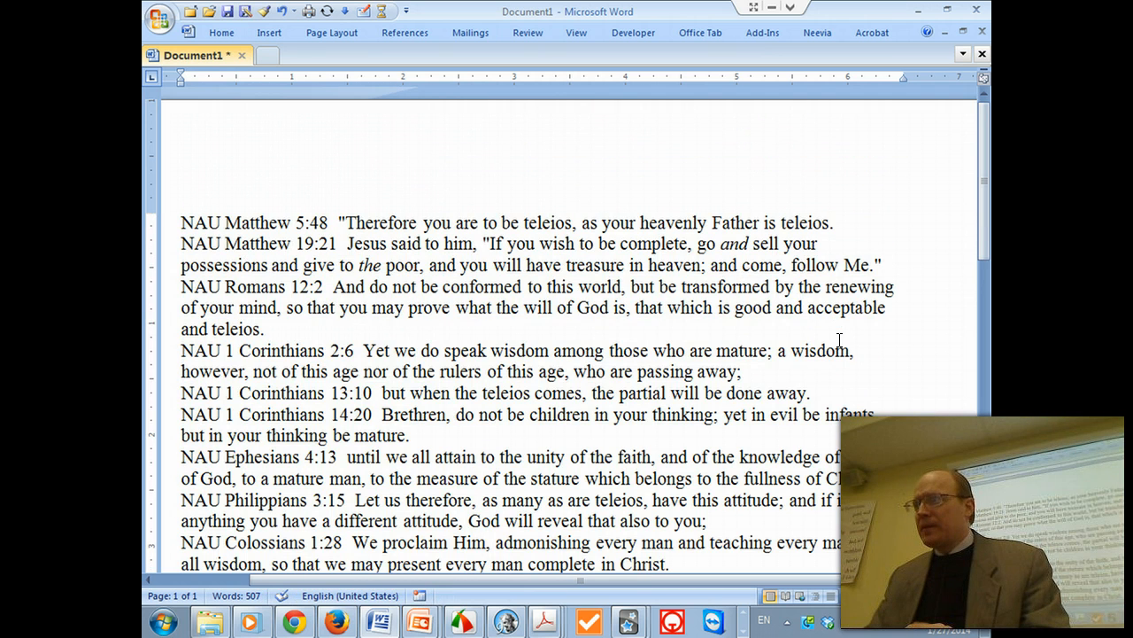
{"action": "left_click", "coordinate": [846, 345]}
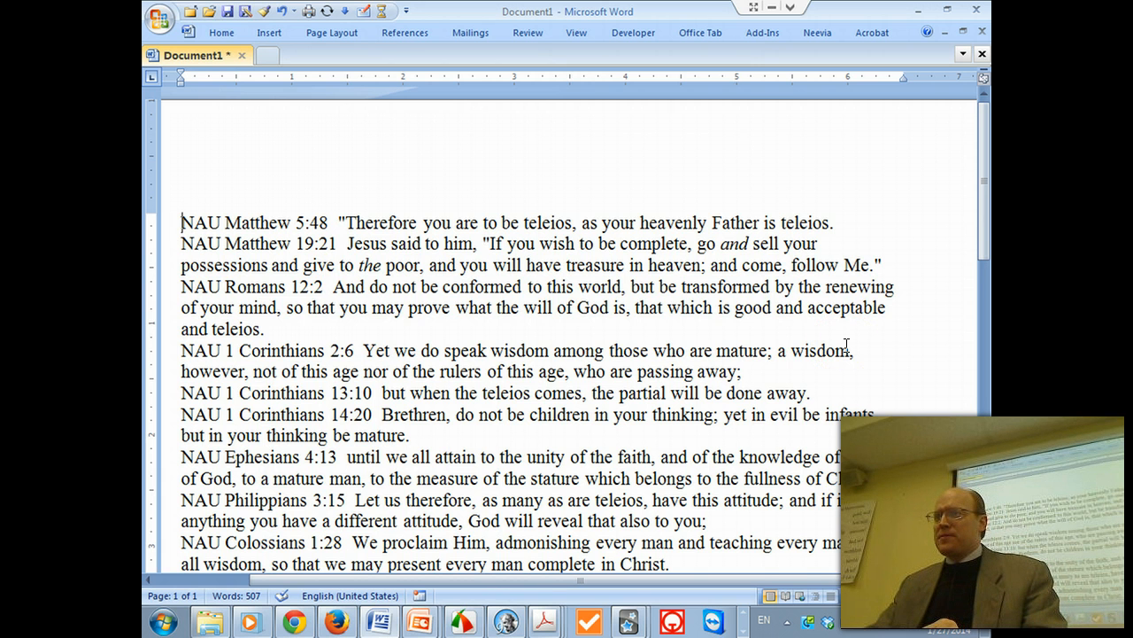
Add the line "mat. 5:48 – I am to be teleios just as my heavenly Father is" above the verses, followed by a blank line.
{"action": "key", "text": "Return"}
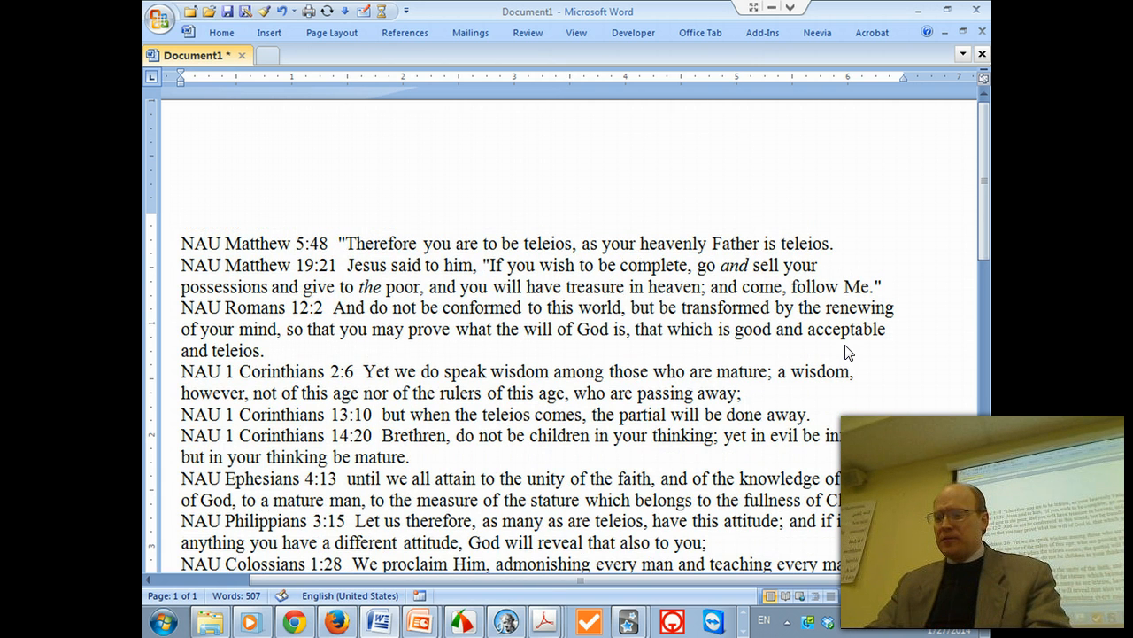
{"action": "type", "text": "mat. 5:48 -"}
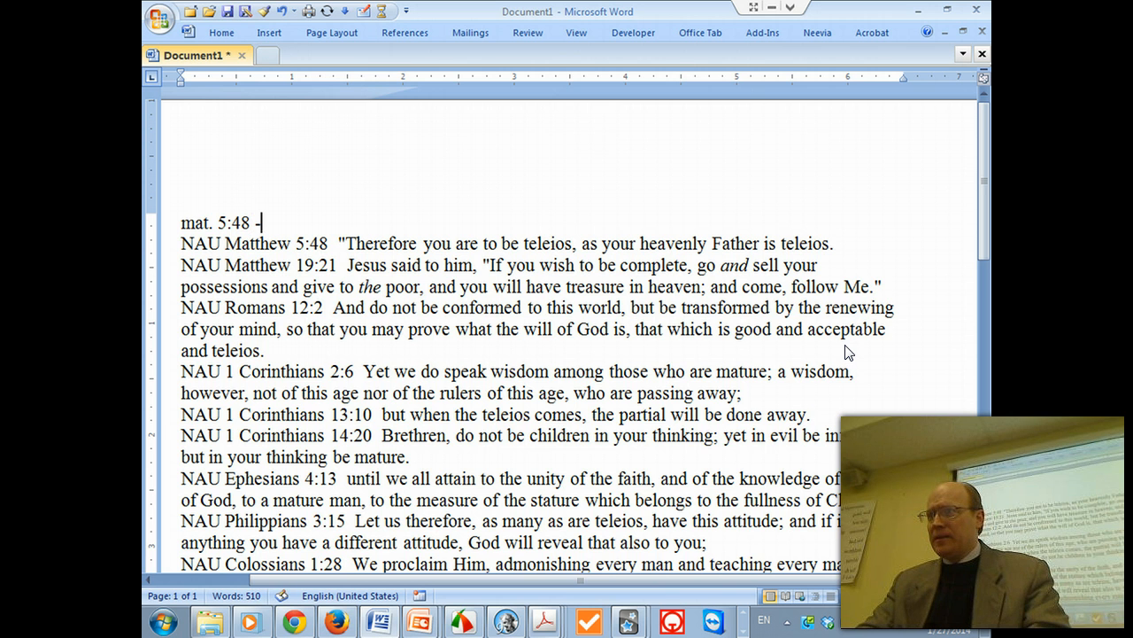
{"action": "type", "text": "- "}
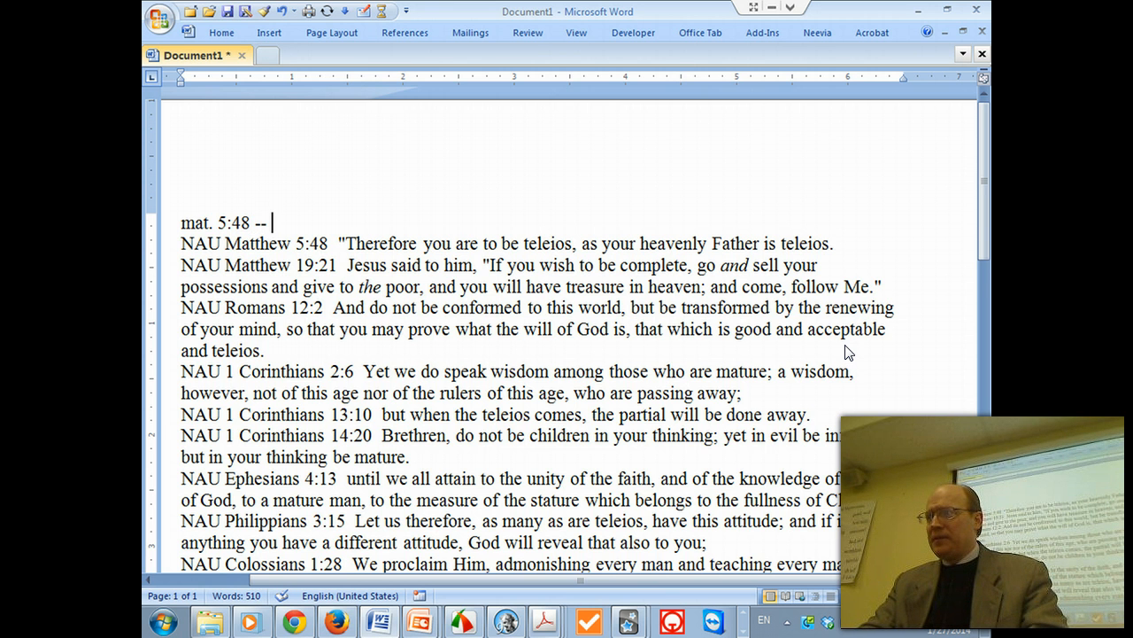
{"action": "type", "text": "I am "}
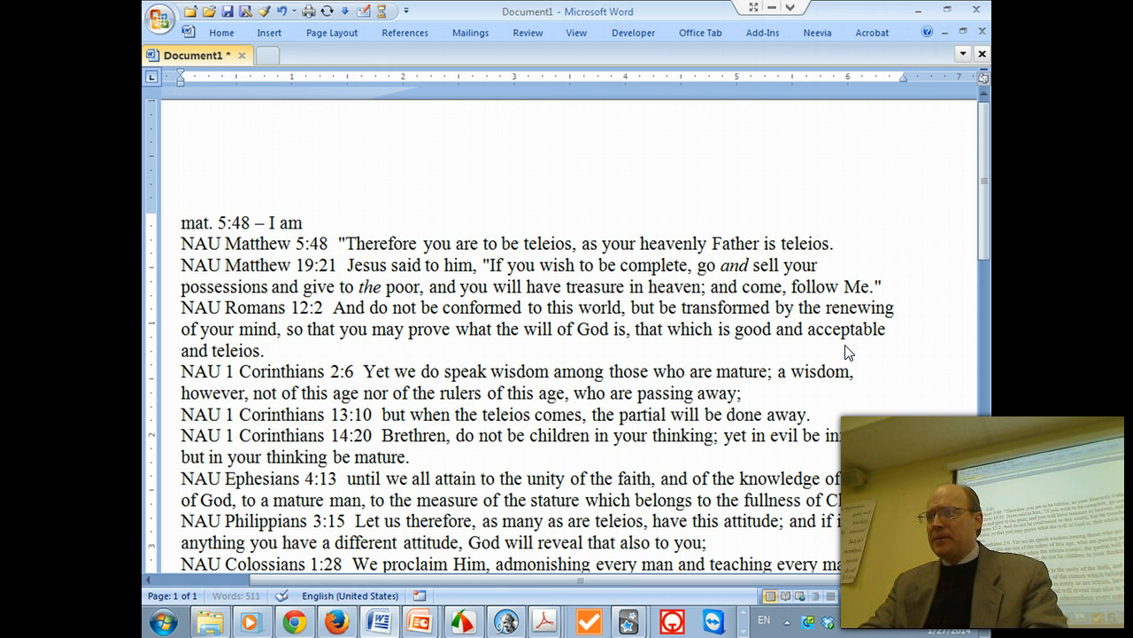
{"action": "type", "text": "to be "}
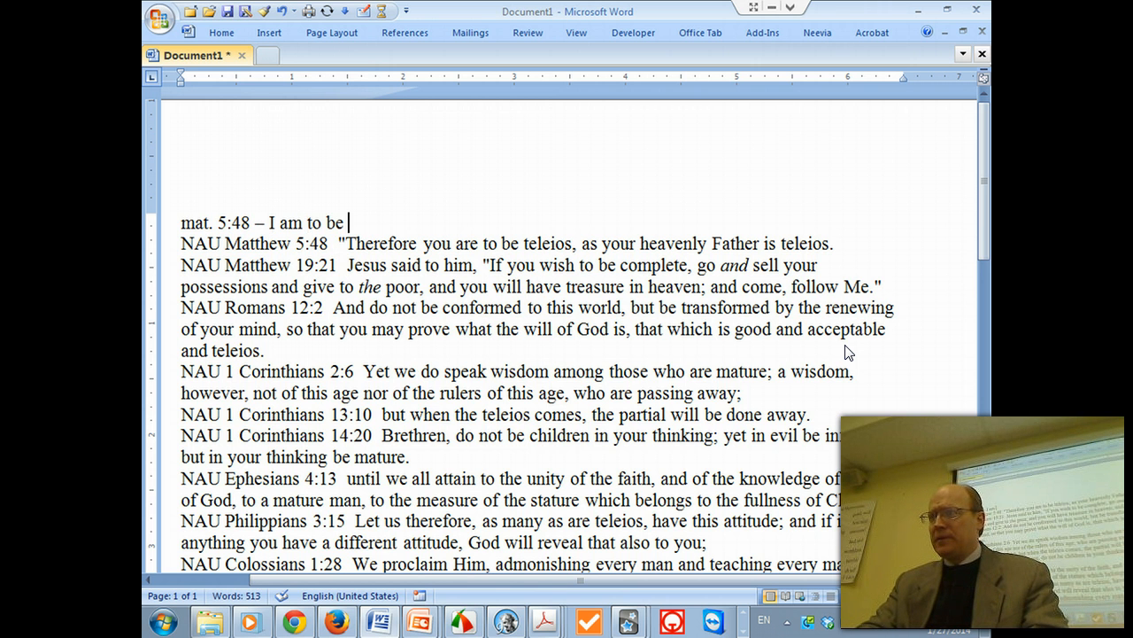
{"action": "type", "text": "tele"}
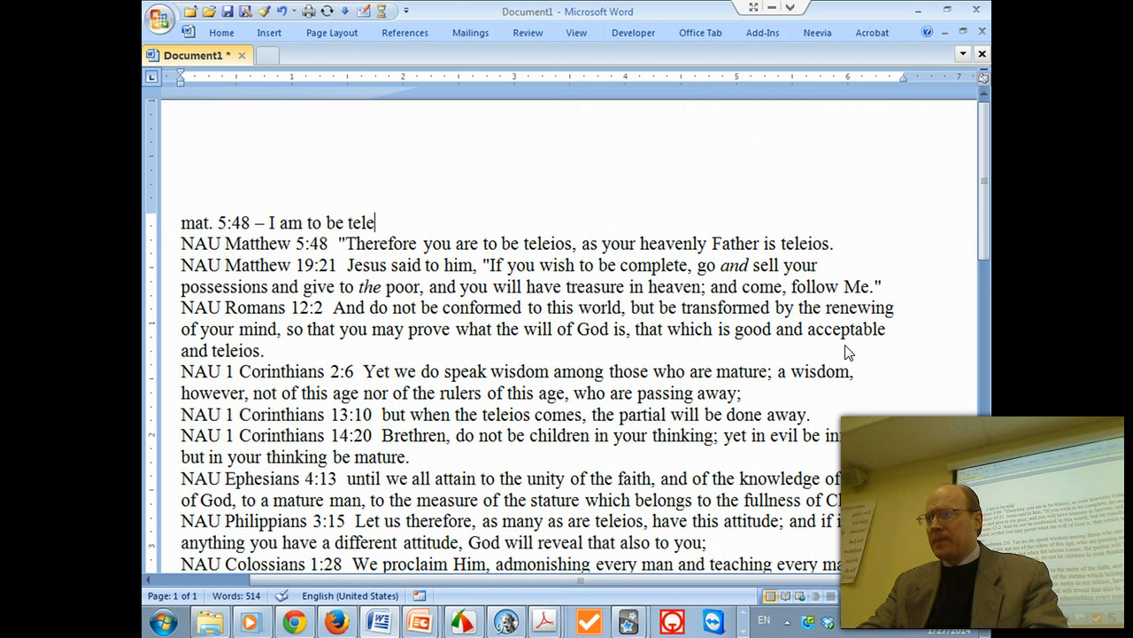
{"action": "type", "text": "ios just a"}
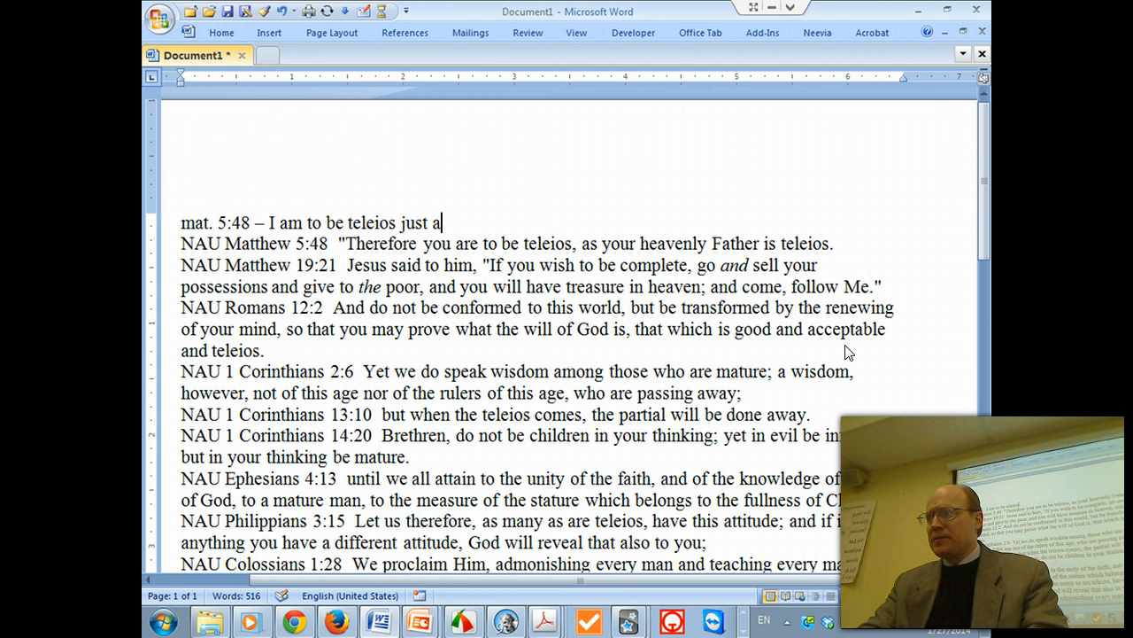
{"action": "type", "text": "s my heavenly"}
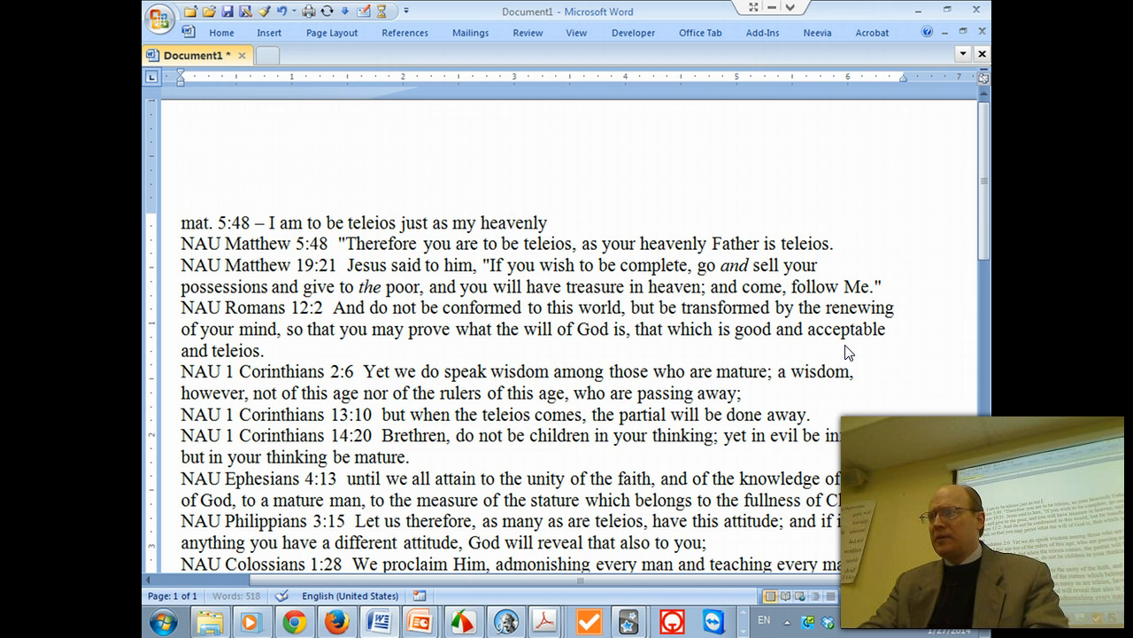
{"action": "type", "text": " Father is"}
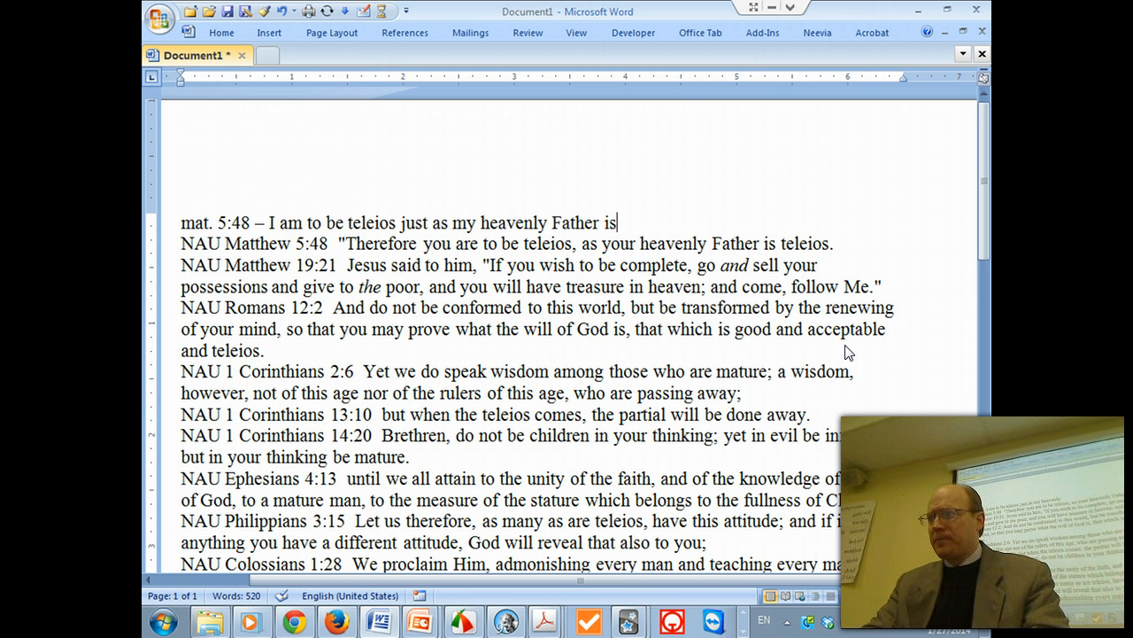
{"action": "key", "text": "Return"}
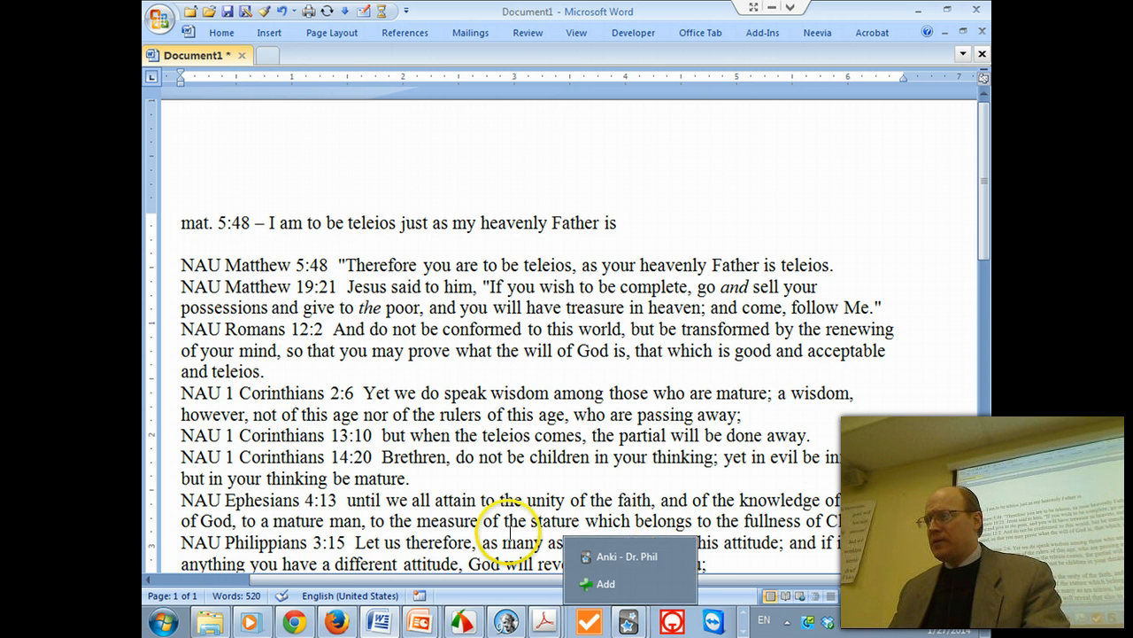
Replace the word "complete" with "teleios" in the Matthew 19:21 verse.
{"action": "double_click", "coordinate": [625, 288]}
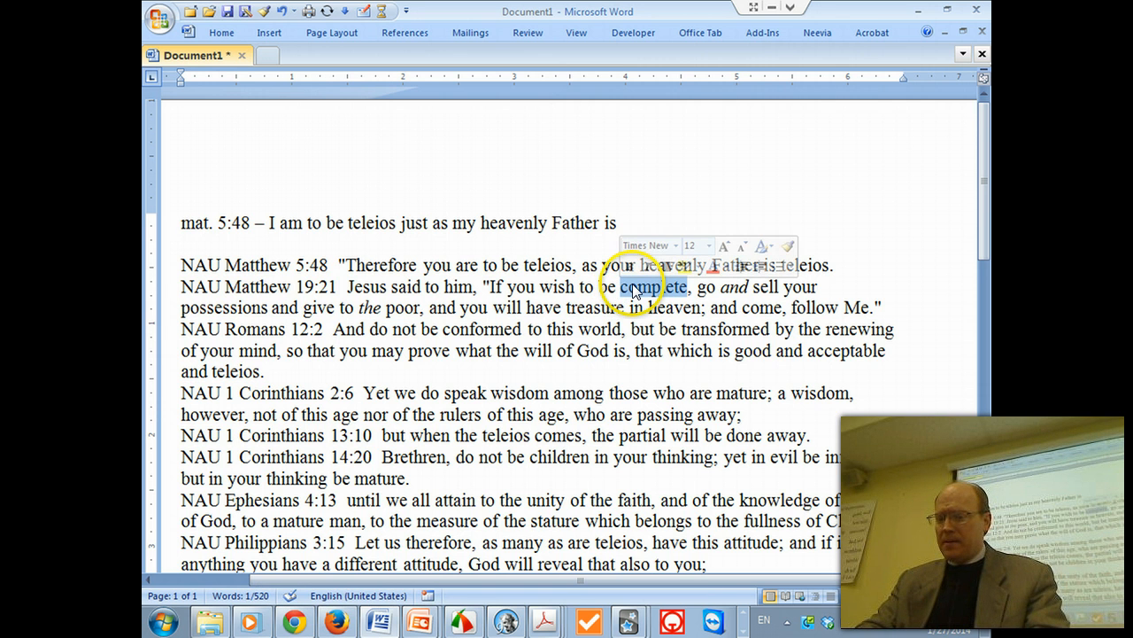
{"action": "type", "text": "teleios,"}
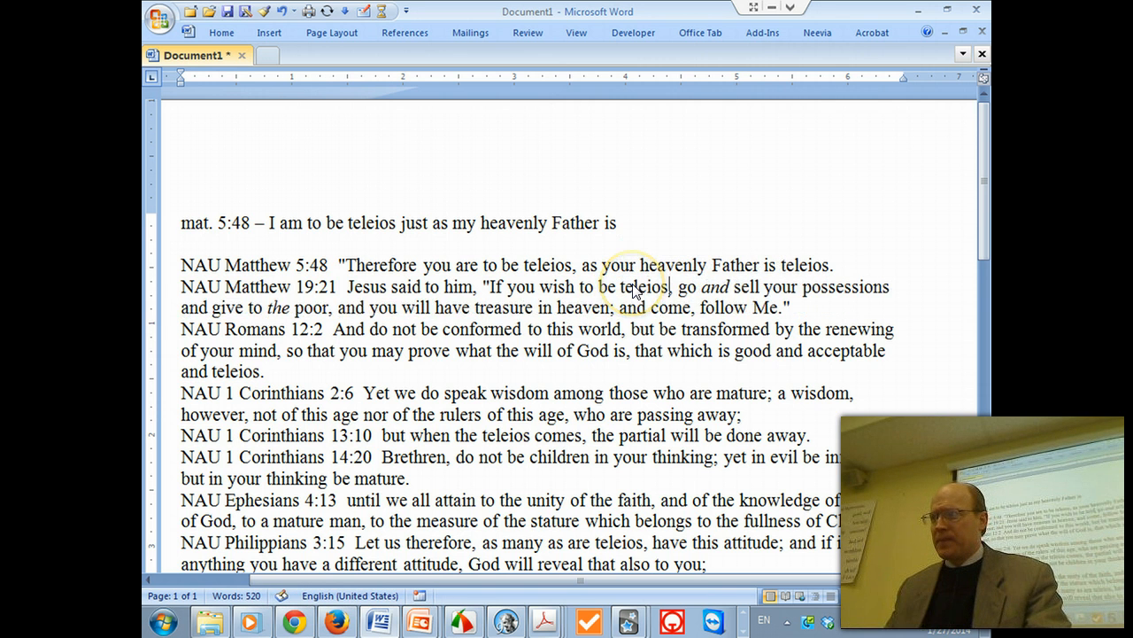
Add the line "Mat. 19:21 – to be teleios Jesus said to sell possessions and give to the poor and then follow him" below the Matthew 5:48 note.
{"action": "left_click", "coordinate": [369, 237]}
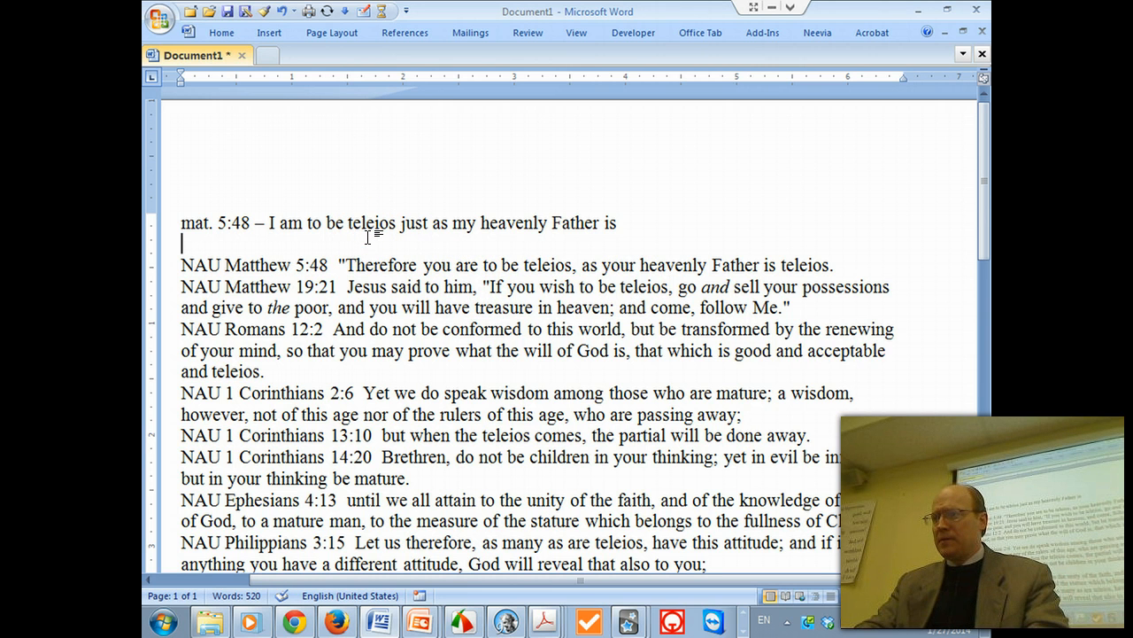
{"action": "type", "text": "Mat. 19:21 --"}
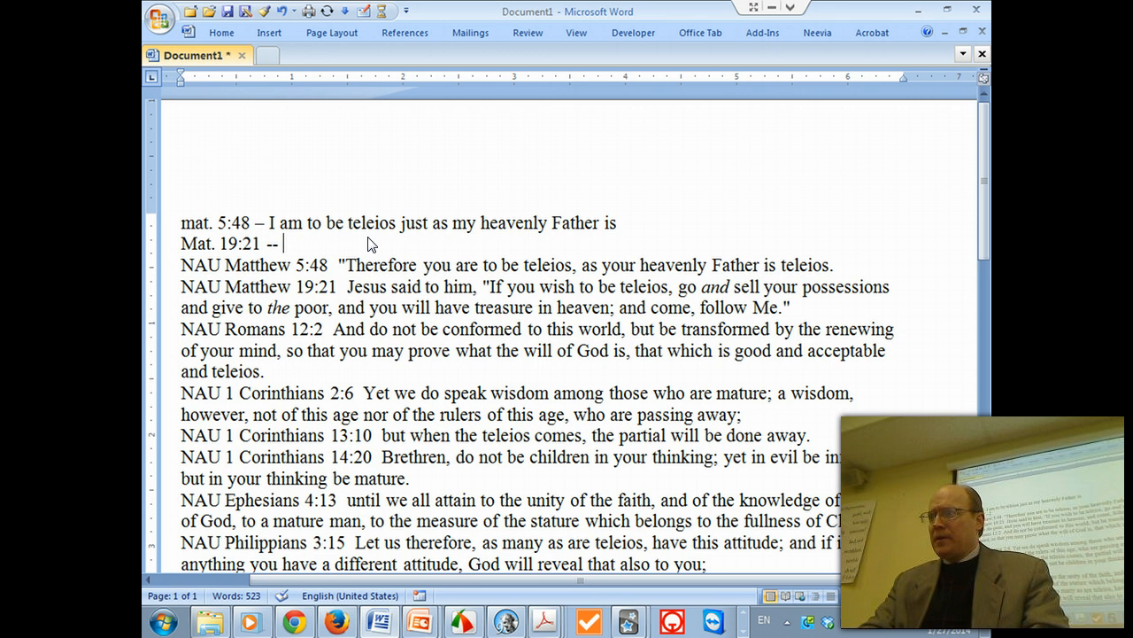
{"action": "type", "text": " to be"}
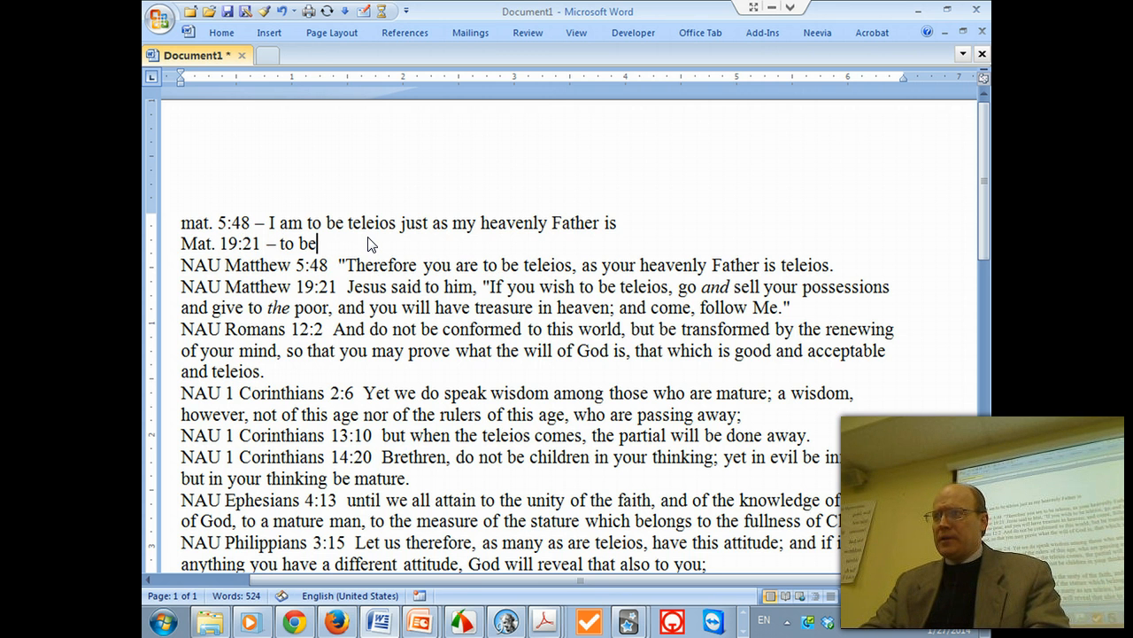
{"action": "type", "text": " teleios Jesus sia"}
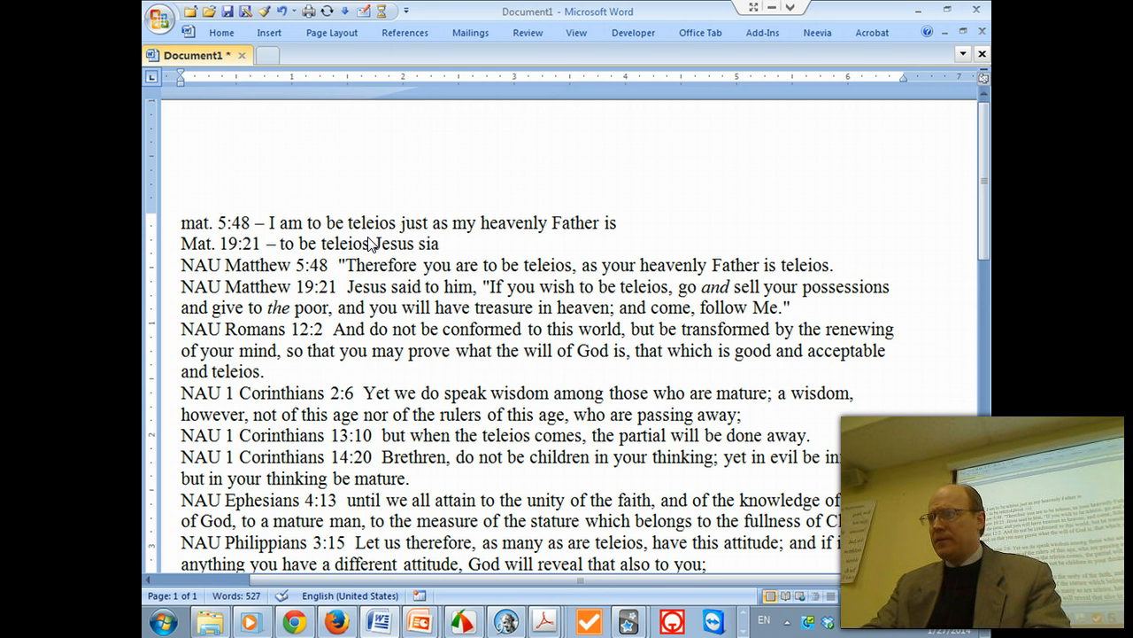
{"action": "key", "text": "BackSpace"}
{"action": "key", "text": "BackSpace"}
{"action": "type", "text": "aid to seel"}
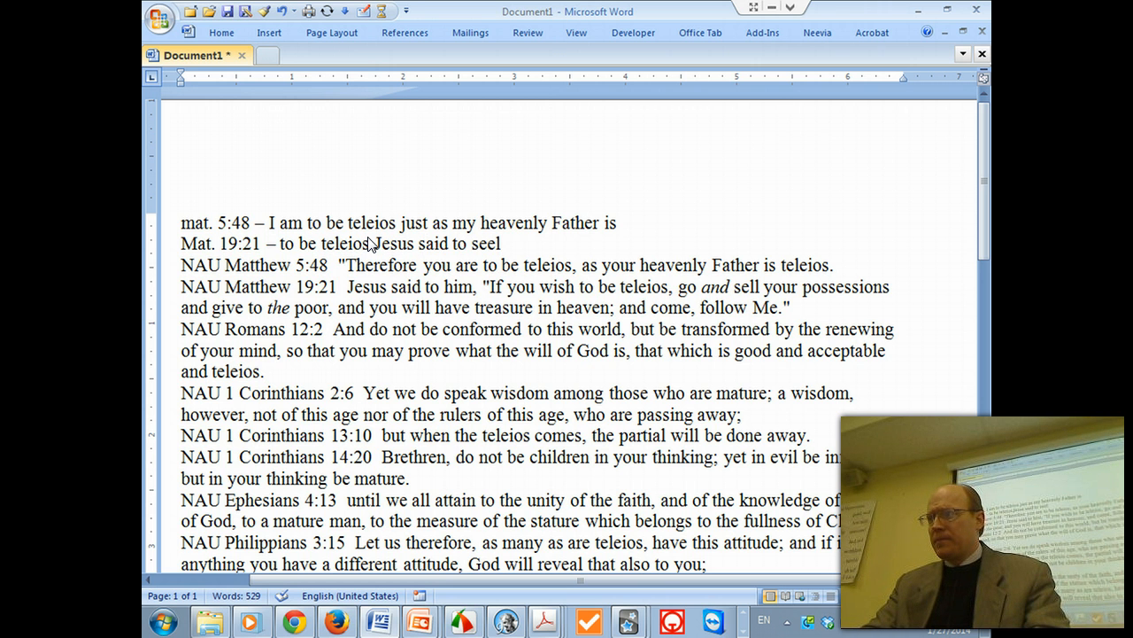
{"action": "key", "text": "BackSpace"}
{"action": "key", "text": "BackSpace"}
{"action": "type", "text": "ll "}
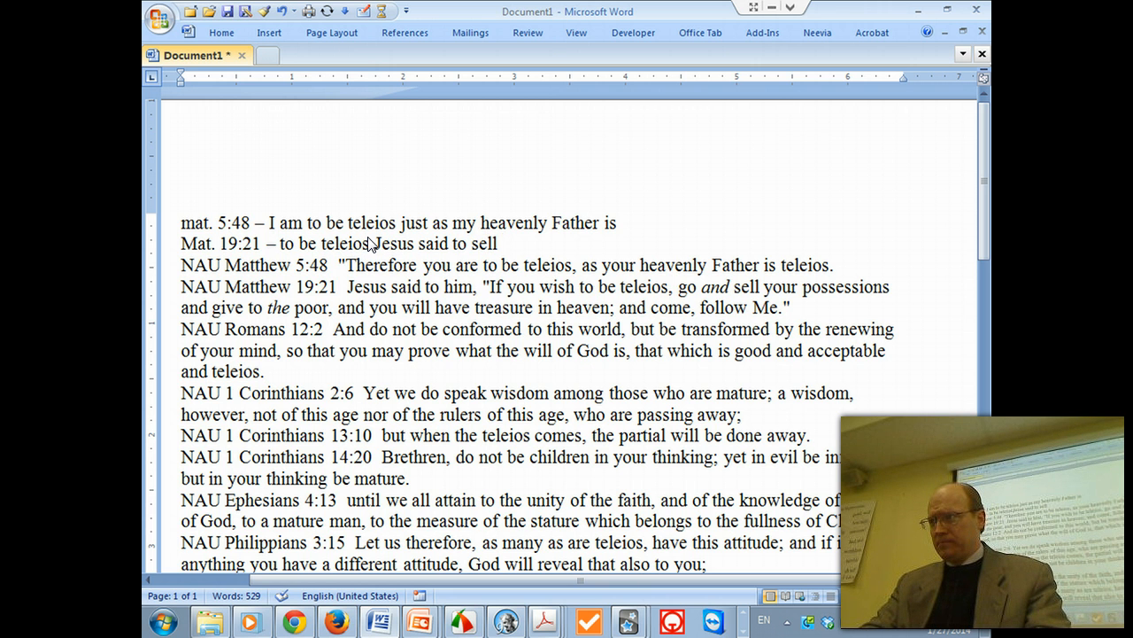
{"action": "type", "text": "possessions"}
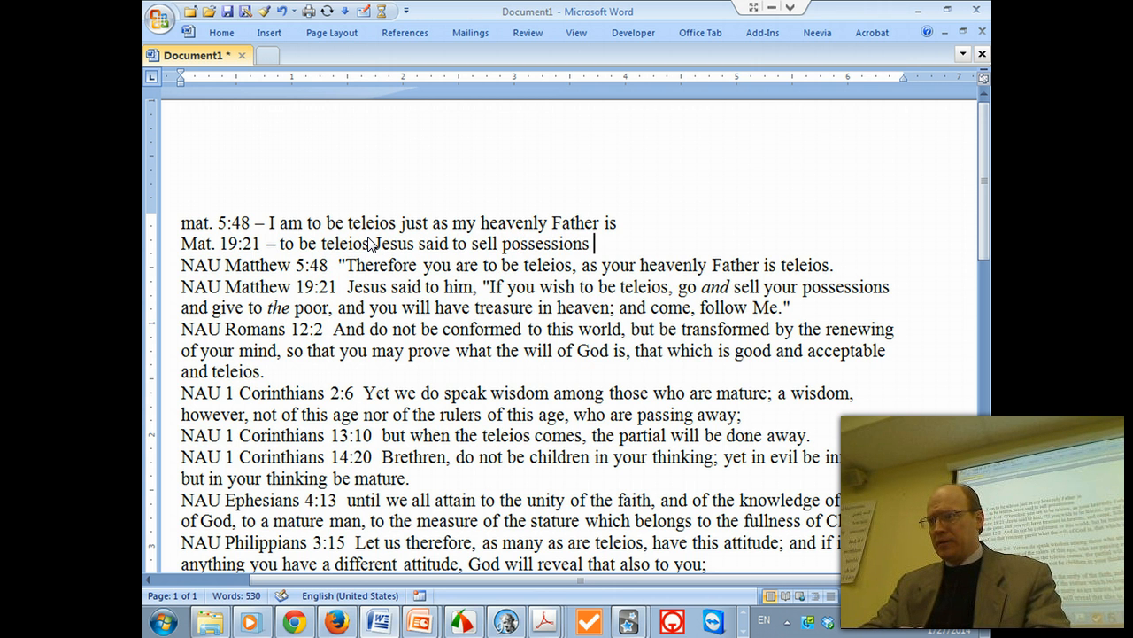
{"action": "type", "text": " and give to the poor"}
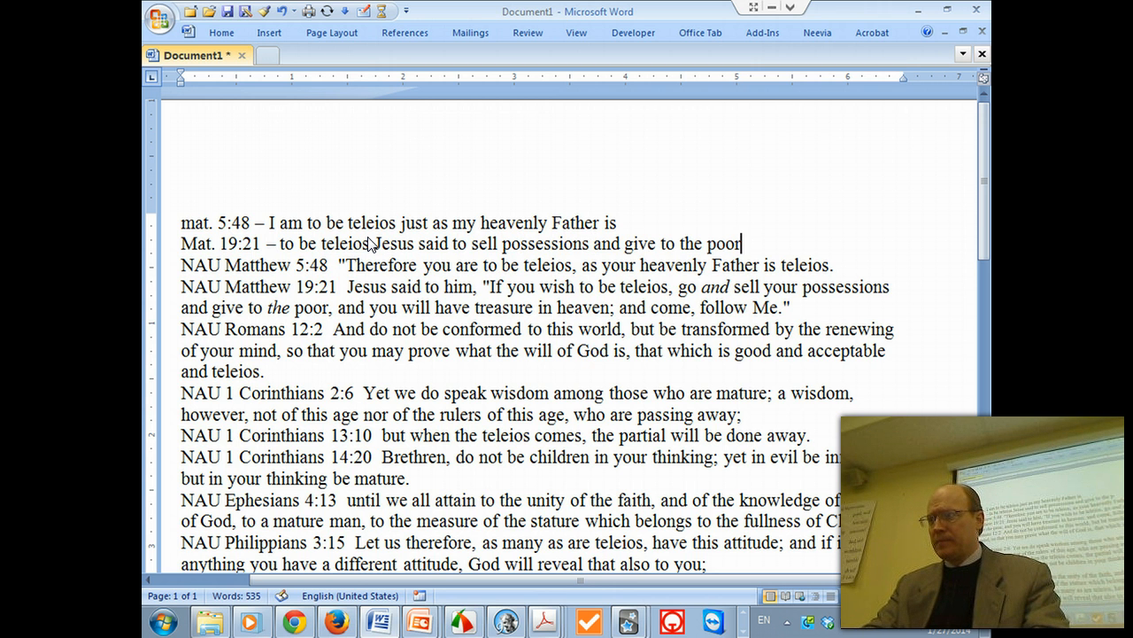
{"action": "type", "text": " and then"}
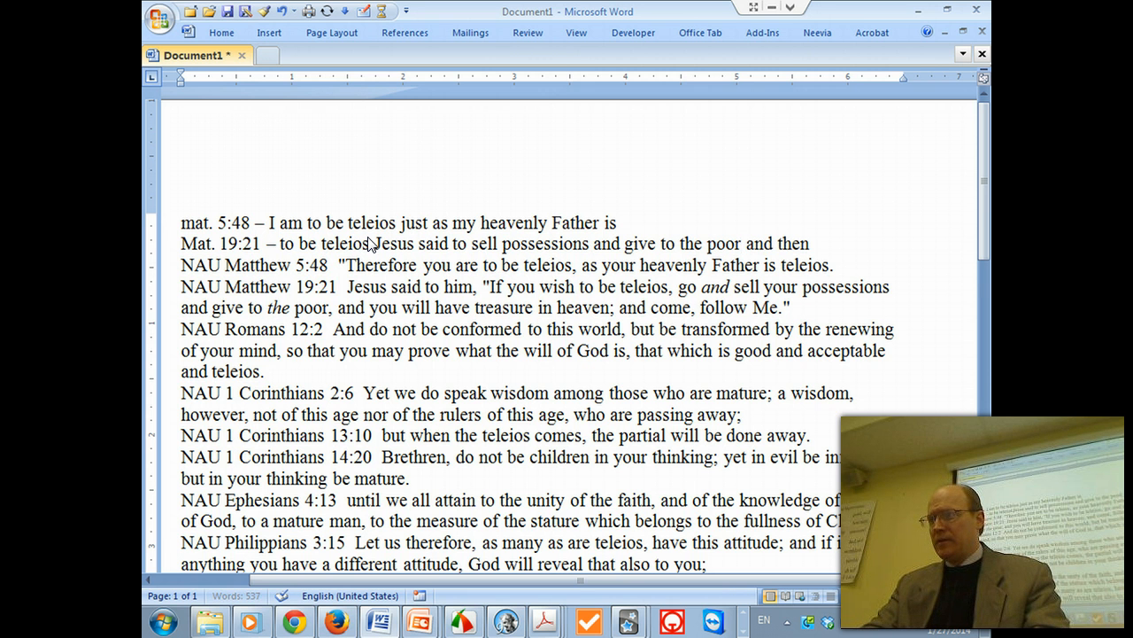
{"action": "type", "text": " follow him"}
{"action": "key", "text": "Return"}
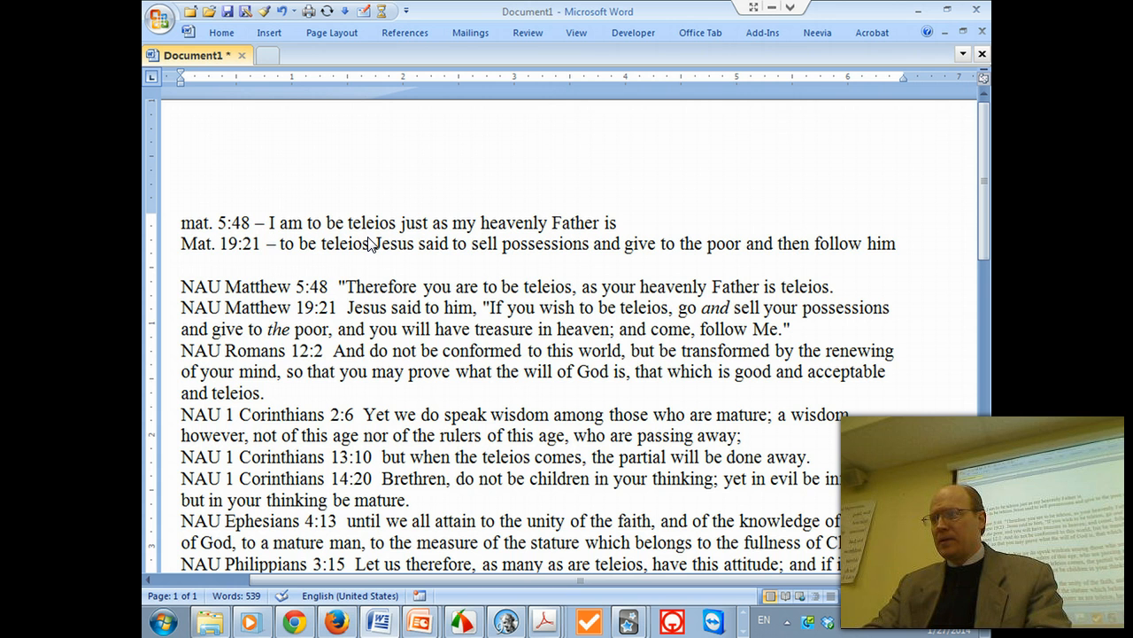
Add "Rom. 12:2 – the will of God is teleios. In order to provie that it is teleios, I need my mind transformed." plus two line breaks.
{"action": "type", "text": "Rom. "}
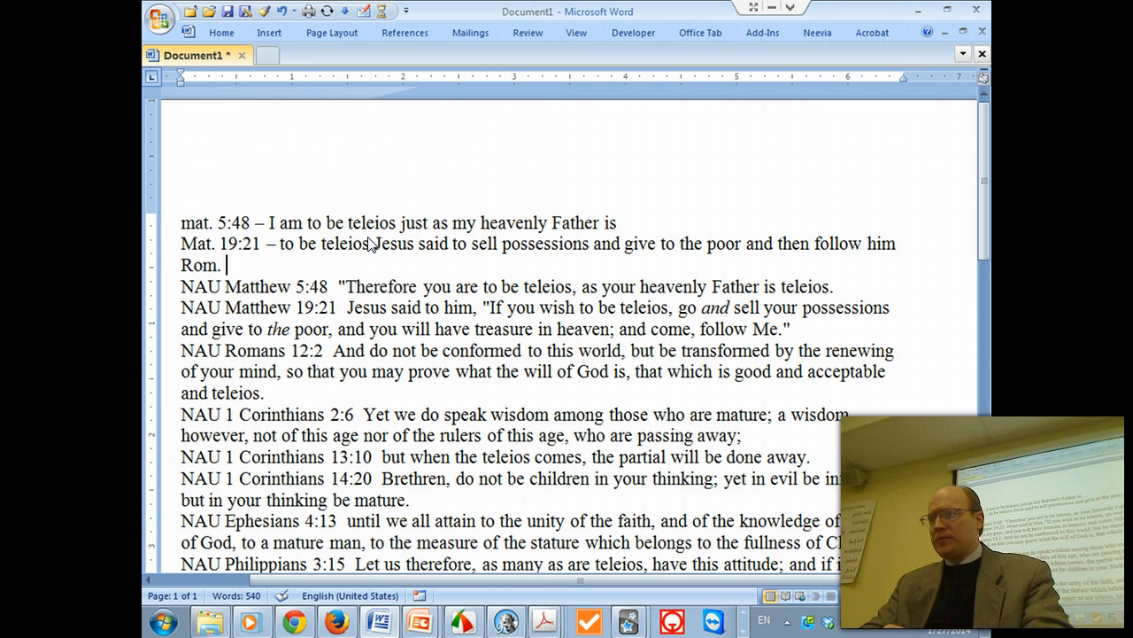
{"action": "type", "text": "12:2 - the wi"}
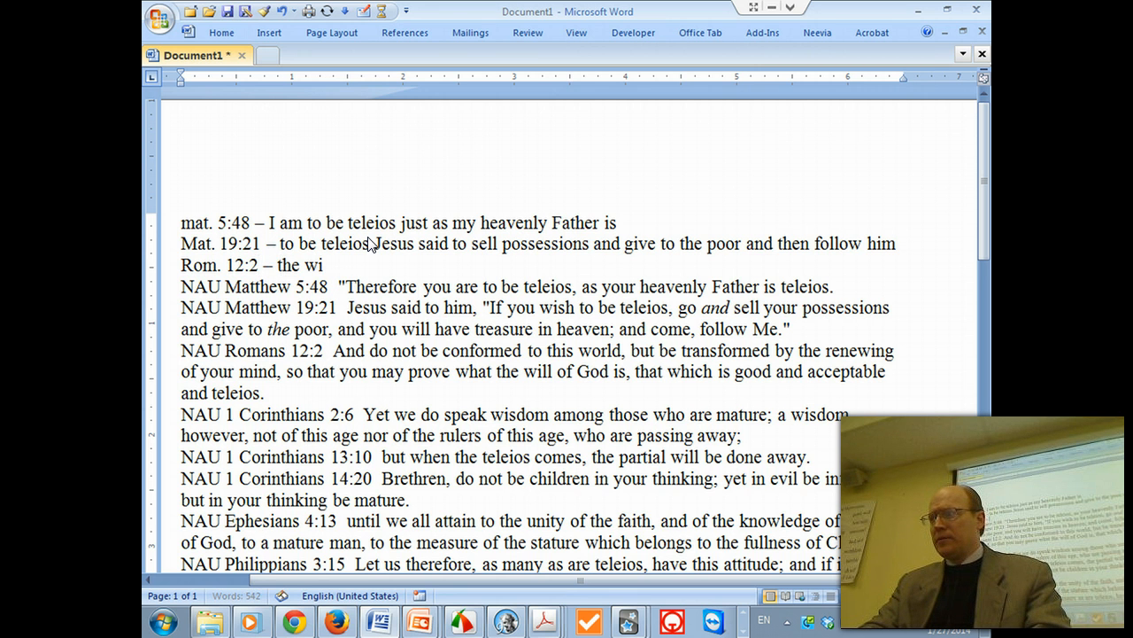
{"action": "type", "text": "ll of God is "}
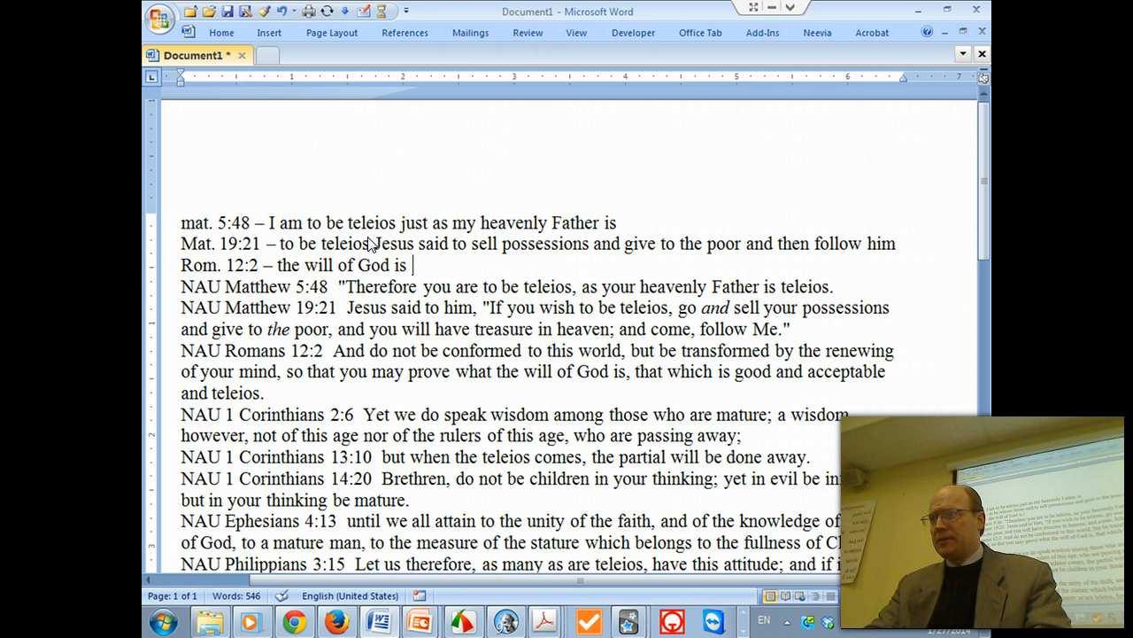
{"action": "type", "text": "t"}
{"action": "type", "text": "eleis"}
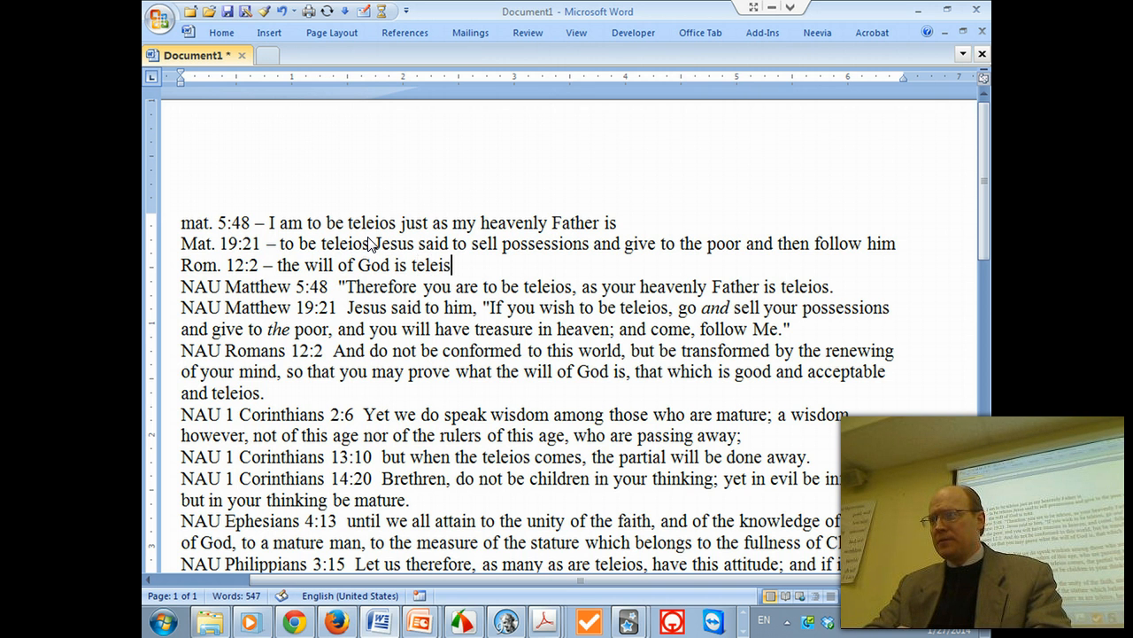
{"action": "key", "text": "BackSpace"}
{"action": "type", "text": "os. In ord"}
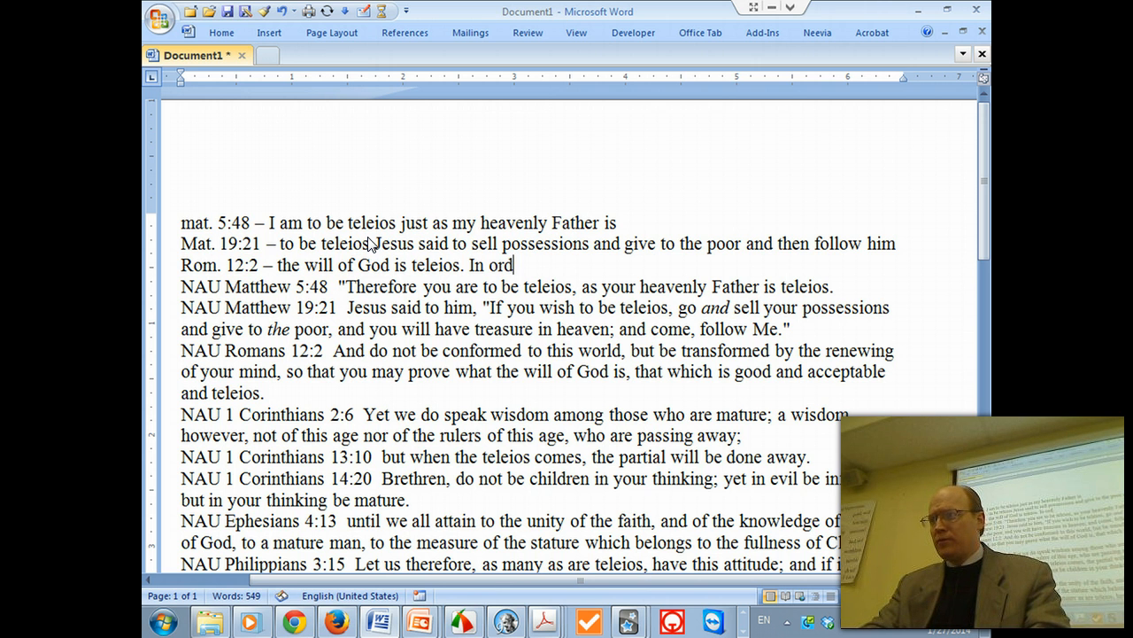
{"action": "type", "text": "er to provie that is"}
{"action": "key", "text": "BackSpace"}
{"action": "type", "text": "t is teleios"}
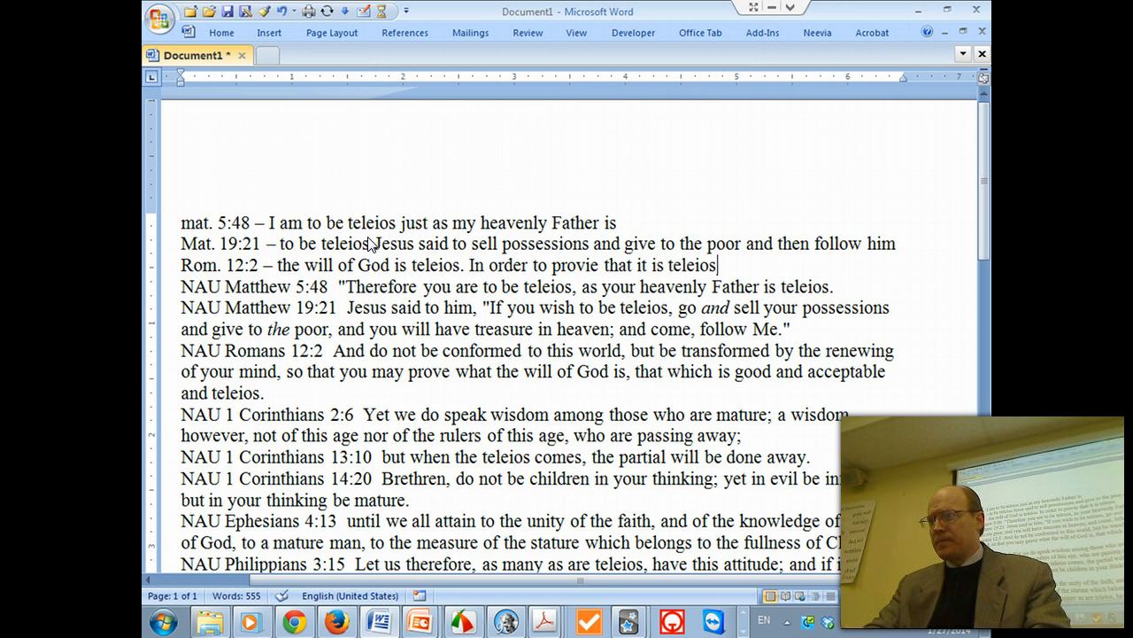
{"action": "type", "text": ", I need"}
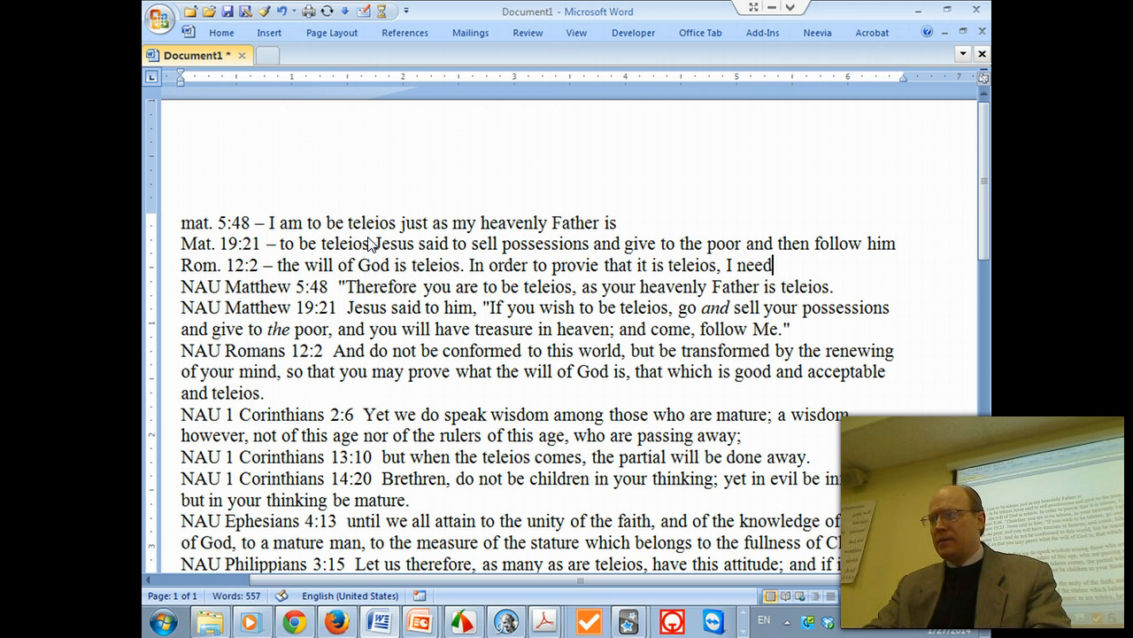
{"action": "type", "text": " my mind transformed."}
{"action": "key", "text": "Return"}
{"action": "key", "text": "Return"}
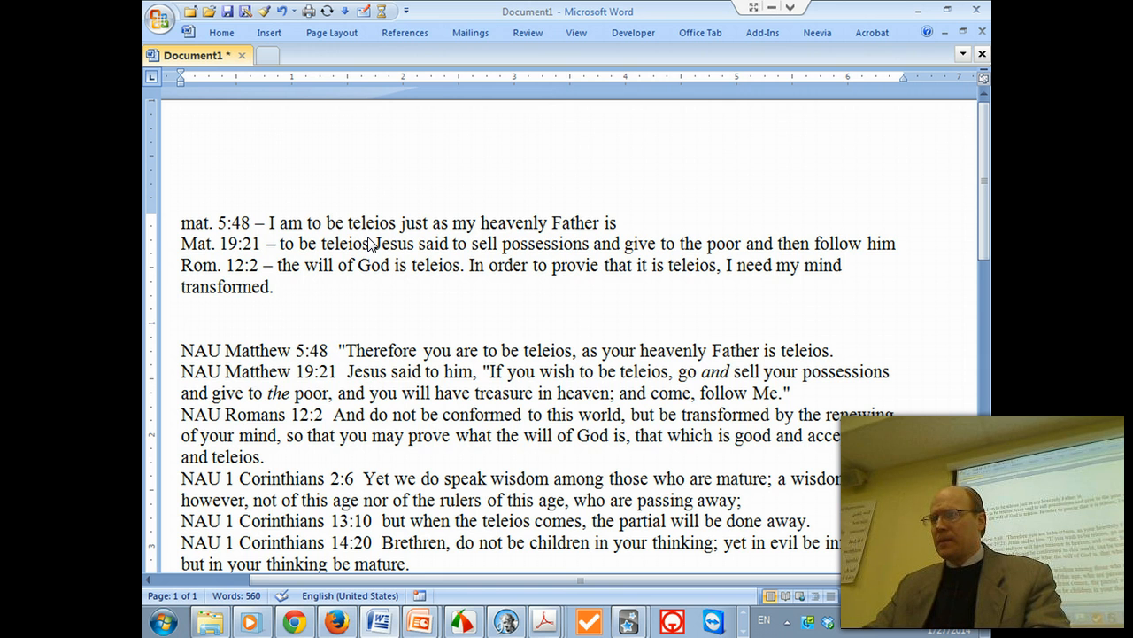
Start a new note line with the reference "1 Cor. 2:6 --" directly below the Romans 12:2 note.
{"action": "type", "text": "1 Cor. 2:"}
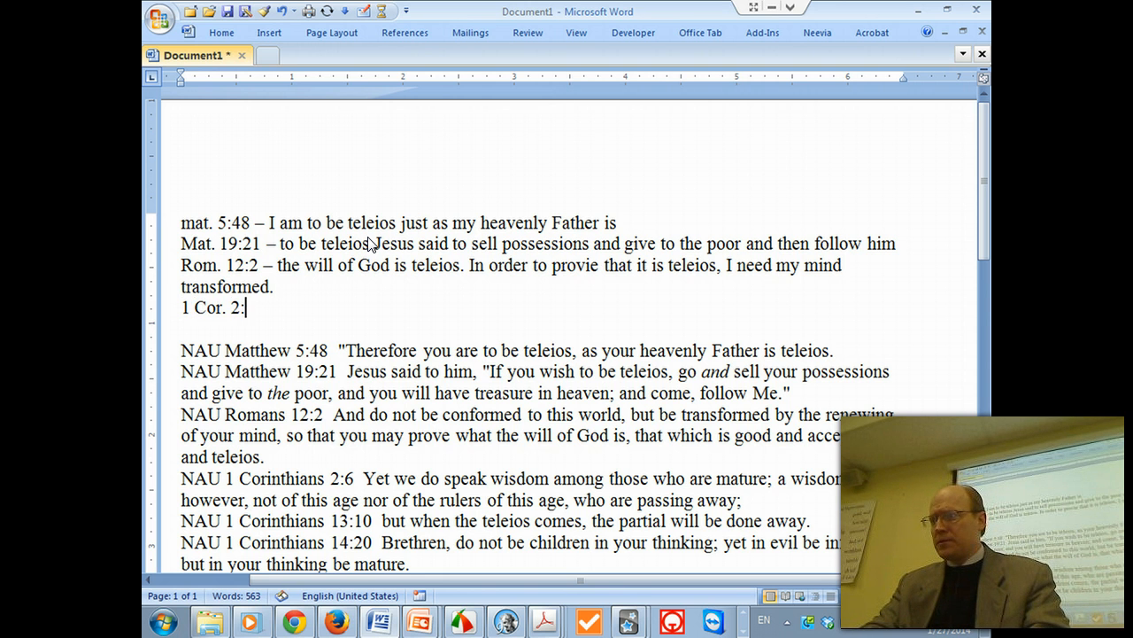
{"action": "type", "text": "6 --"}
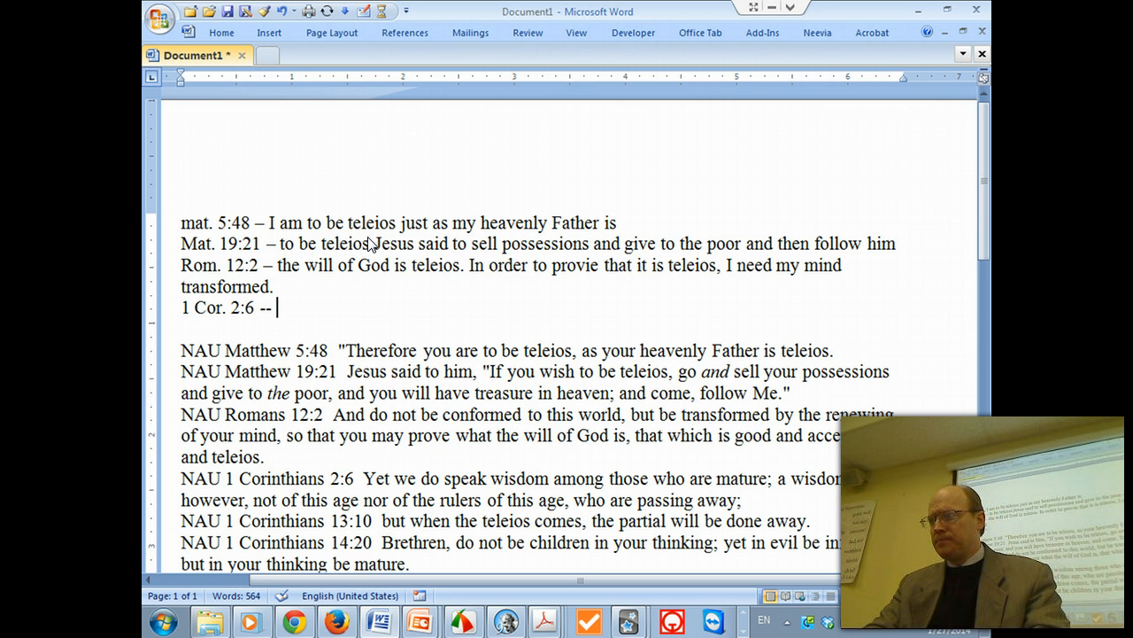